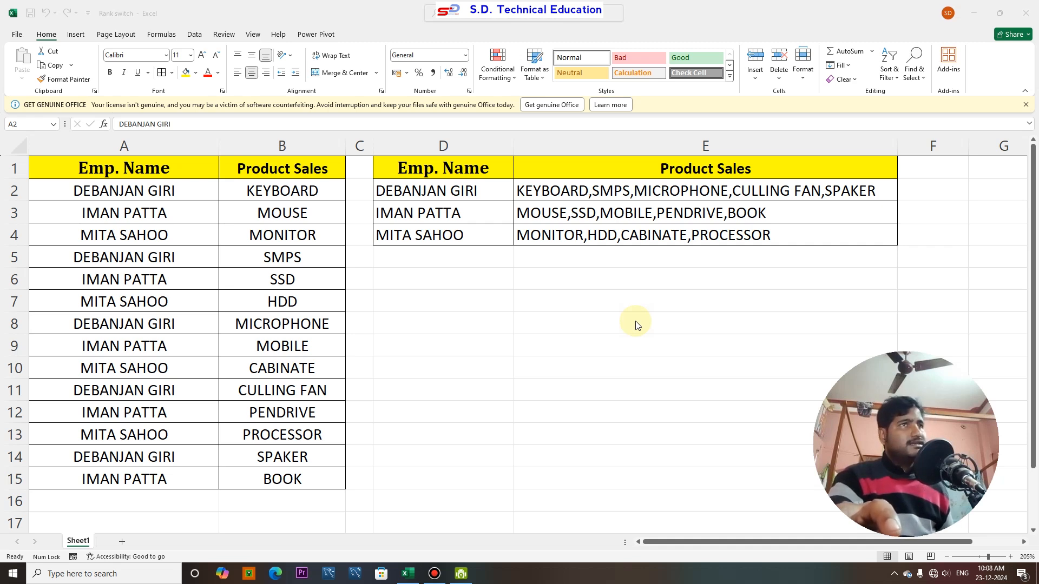
# Step: Review the source table in columns A and B, matching each employee name with its product sale row by row through row 6
pyautogui.click(564, 314)
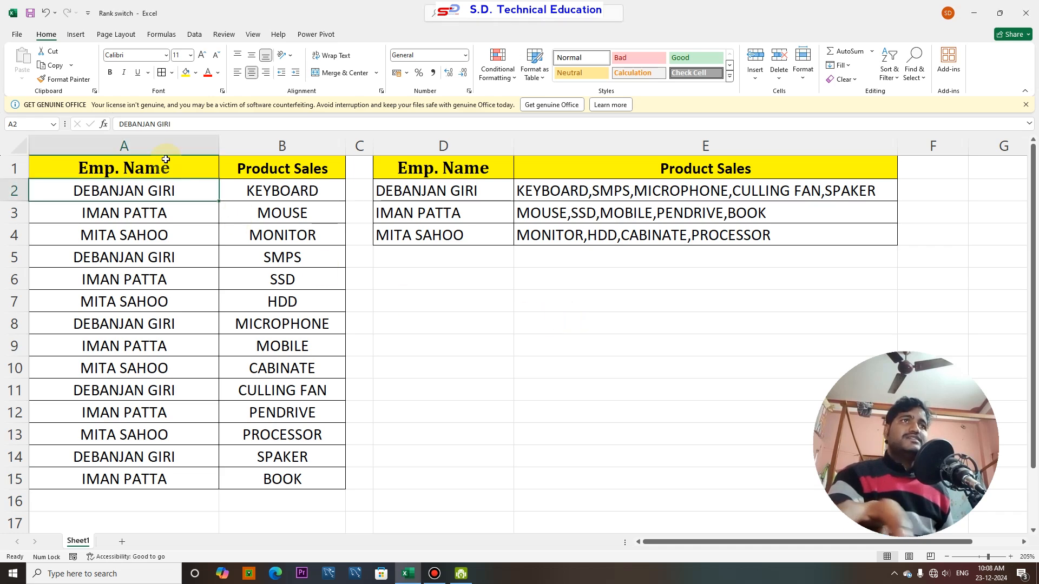
pyautogui.moveTo(165, 147); pyautogui.dragTo(266, 151)
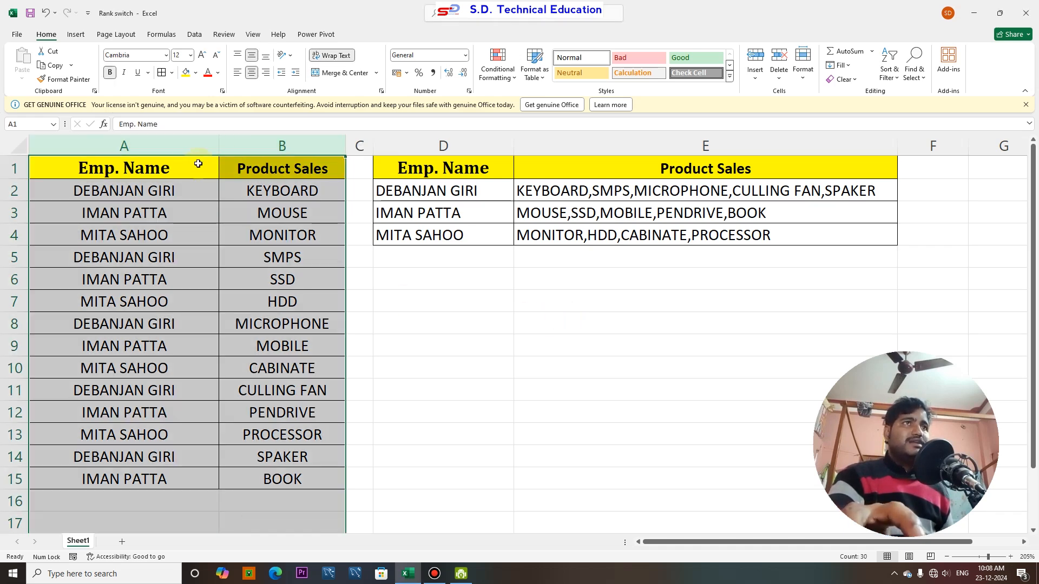
pyautogui.click(172, 142)
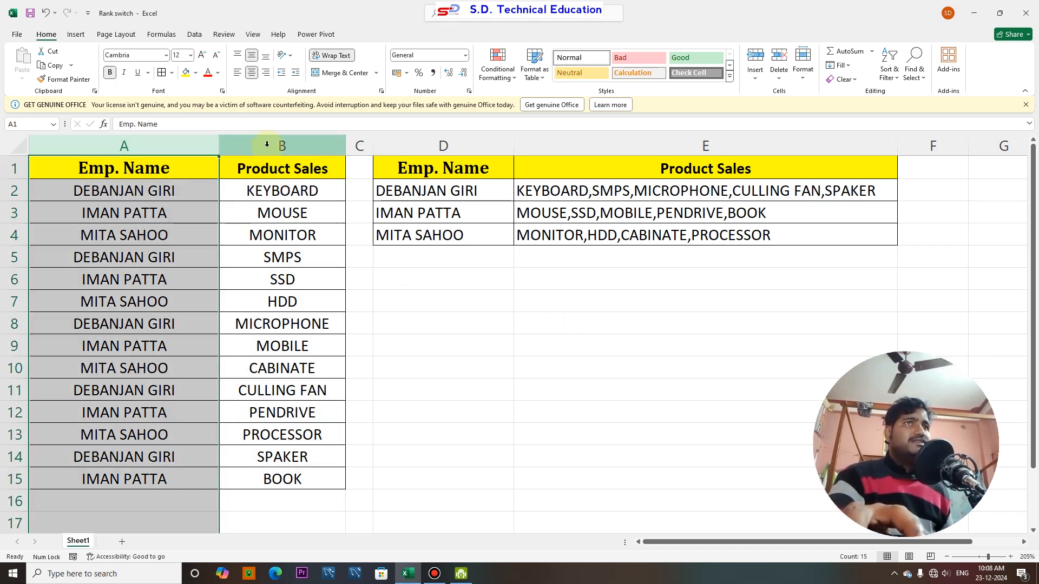
pyautogui.click(285, 144)
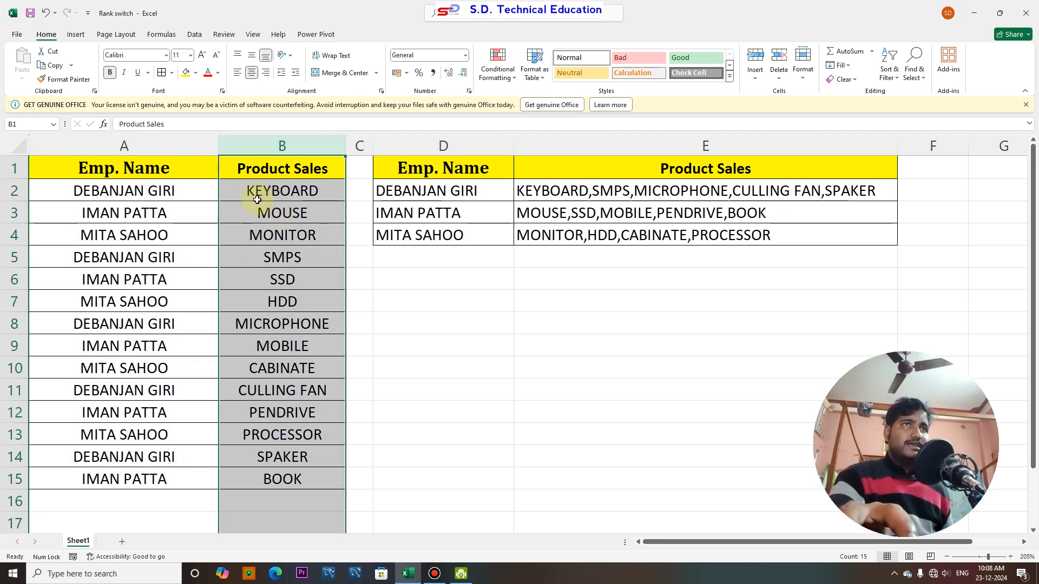
pyautogui.click(164, 191)
pyautogui.click(279, 193)
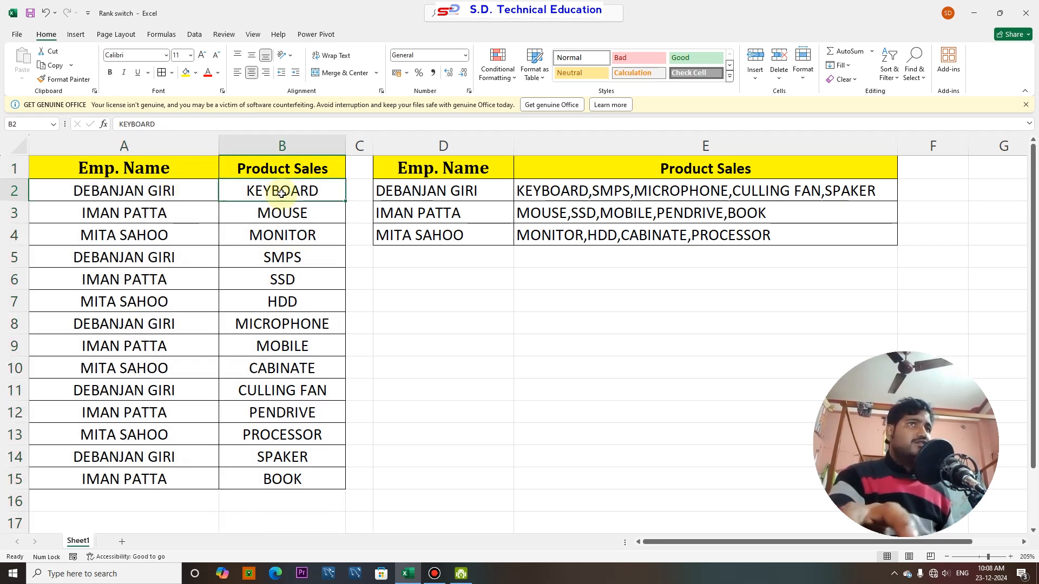
pyautogui.click(148, 192)
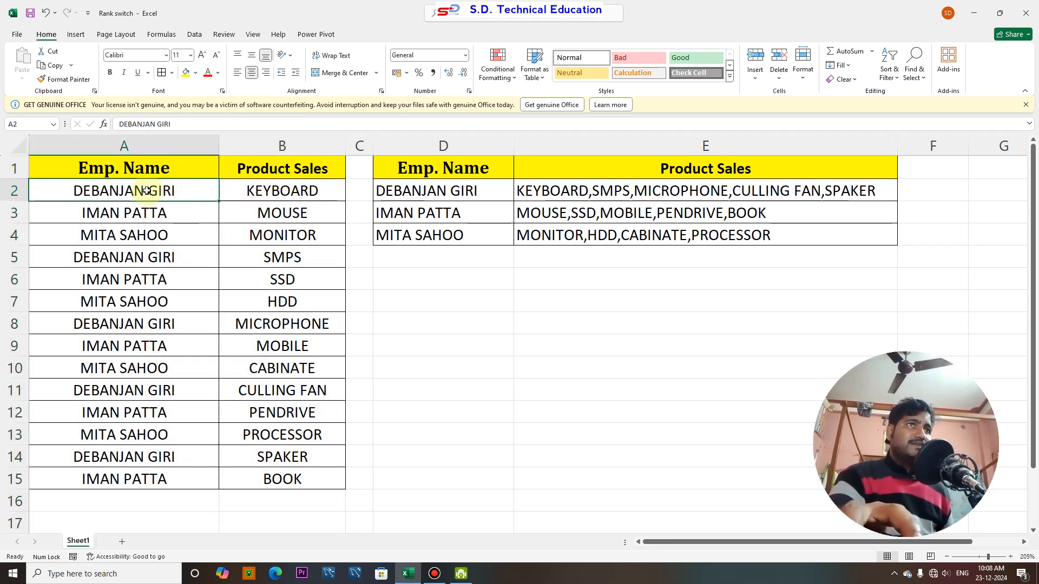
pyautogui.click(273, 195)
pyautogui.click(116, 216)
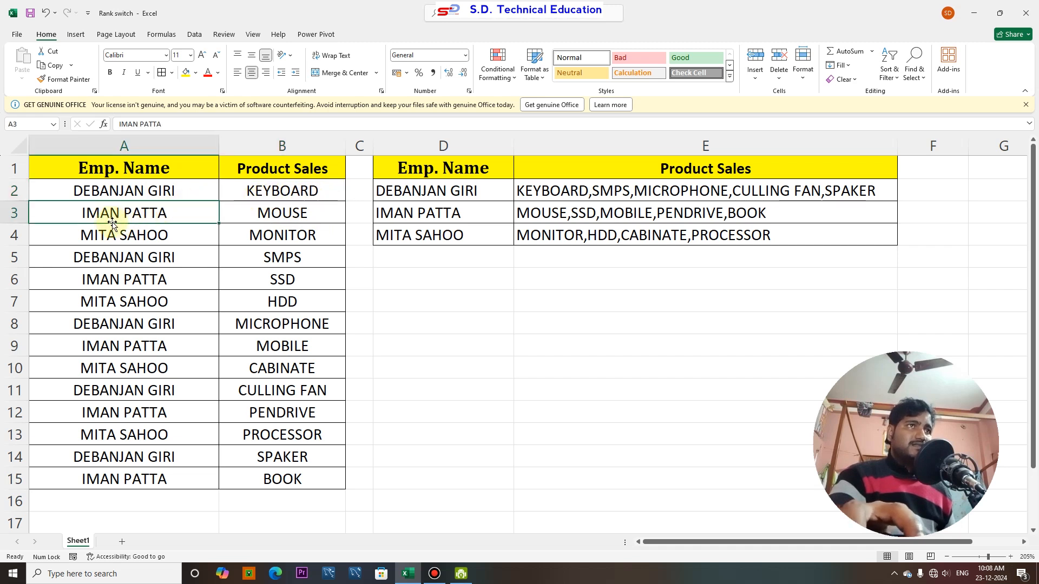
pyautogui.click(288, 215)
pyautogui.click(153, 234)
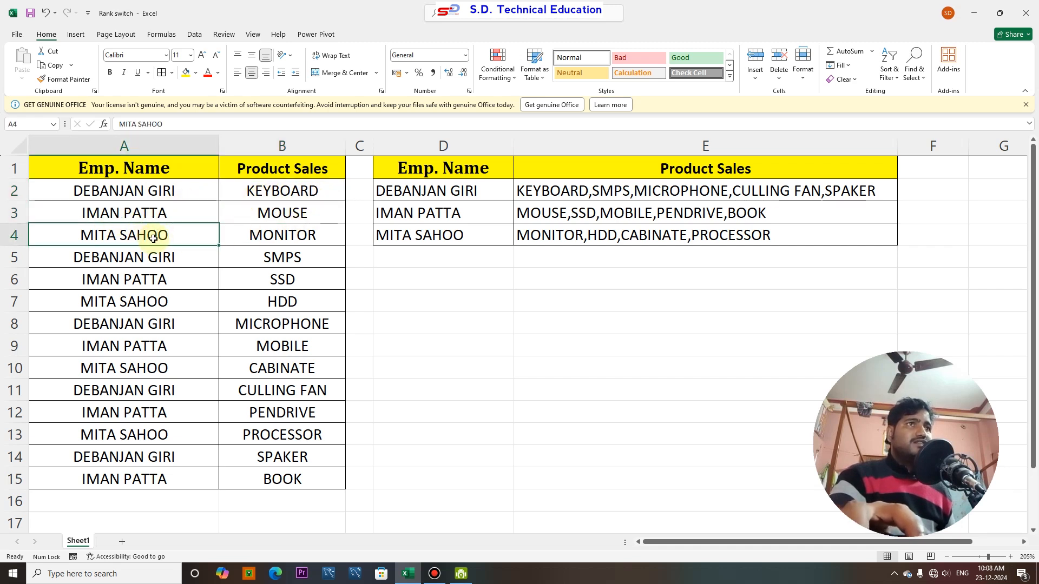
pyautogui.click(267, 238)
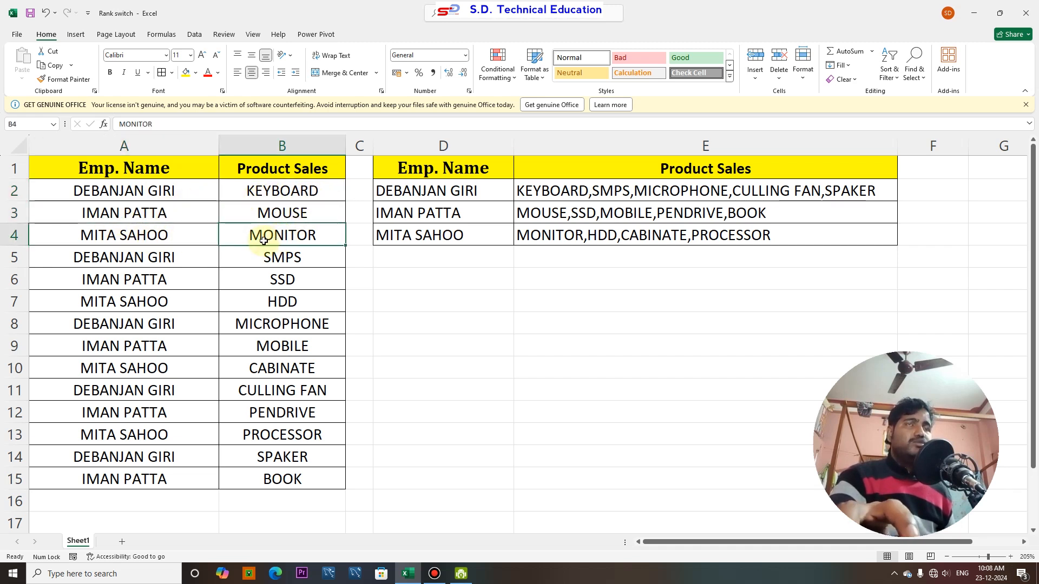
pyautogui.click(114, 259)
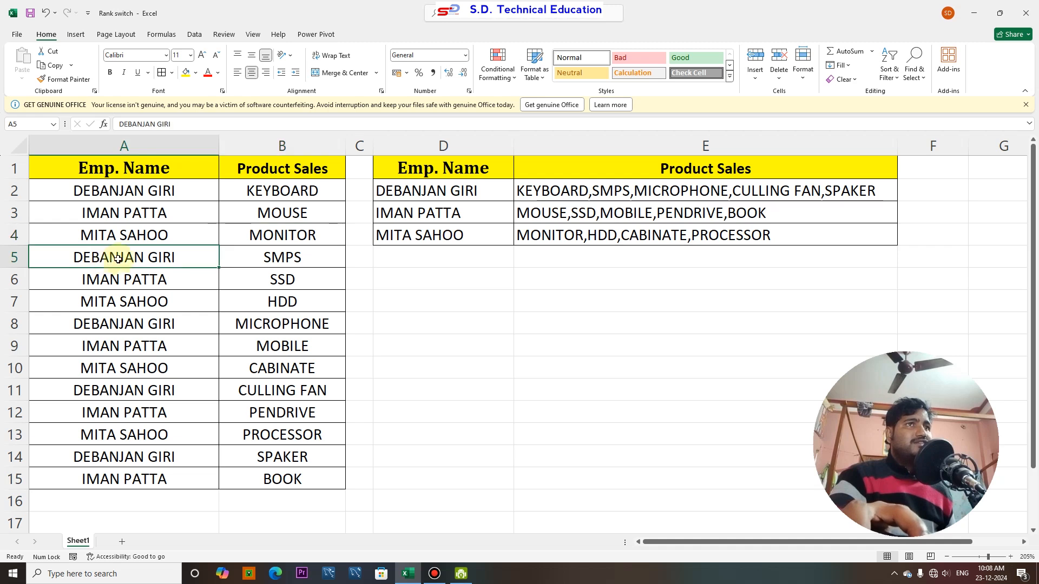
pyautogui.click(299, 259)
pyautogui.click(154, 280)
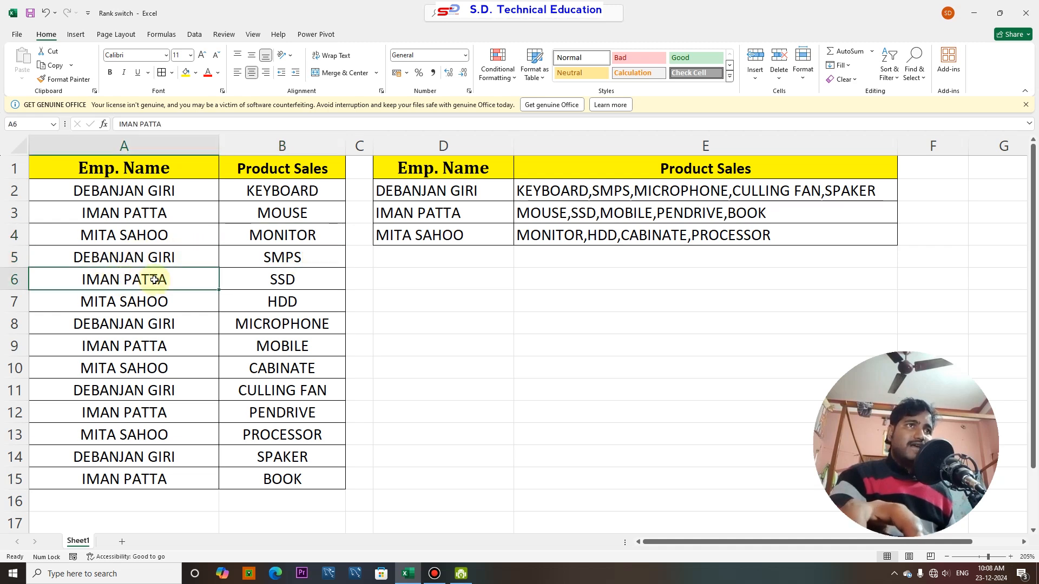
pyautogui.click(289, 280)
# Step: Examine the distinct employee names in A2:A4 and the products in B5:B7 of the source table
pyautogui.moveTo(157, 190); pyautogui.dragTo(153, 232)
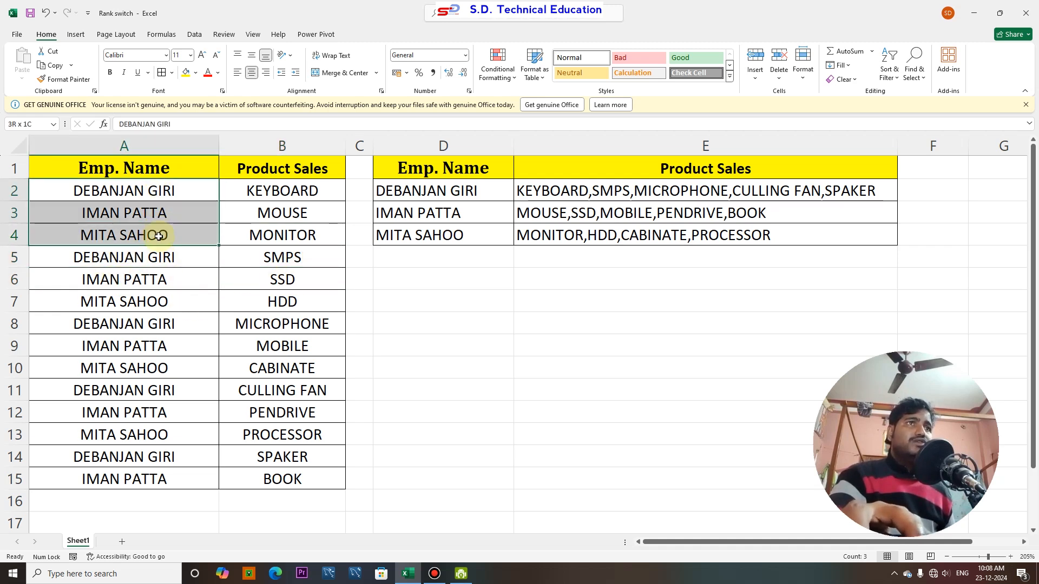
pyautogui.click(279, 258)
pyautogui.moveTo(281, 265); pyautogui.dragTo(283, 300)
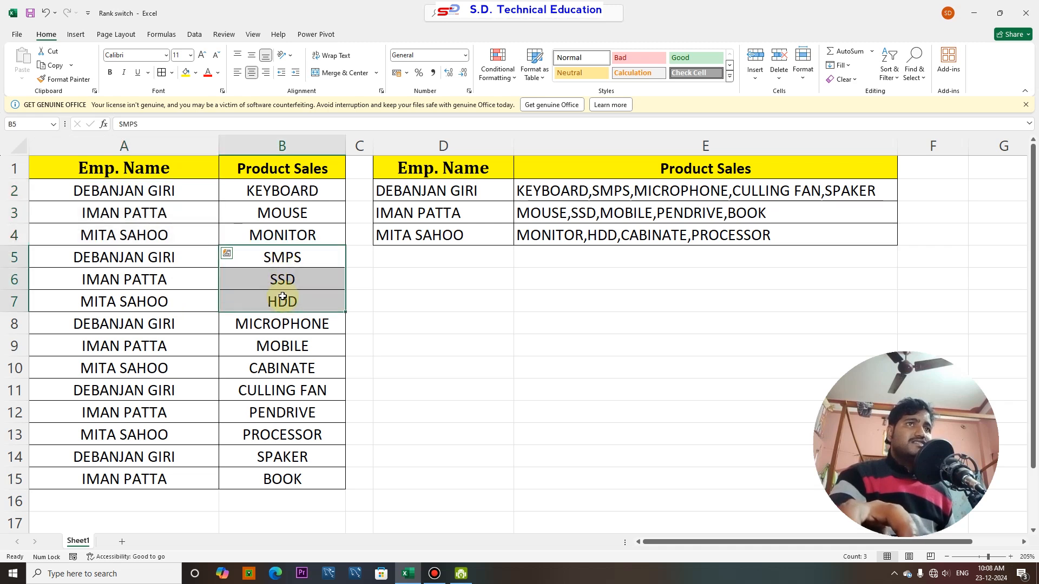
pyautogui.click(279, 259)
pyautogui.click(166, 189)
pyautogui.click(161, 216)
pyautogui.click(166, 229)
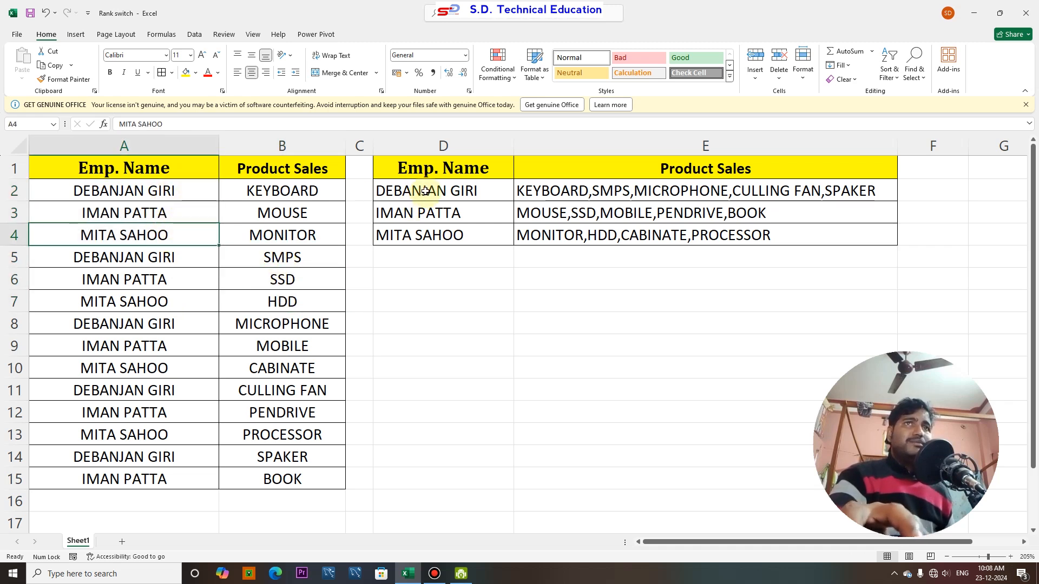
# Step: Compare the summary table in D2:E4, including the E2 formula, with each employee's rows in the source table A1:B15
pyautogui.moveTo(429, 196); pyautogui.dragTo(432, 235)
pyautogui.click(443, 264)
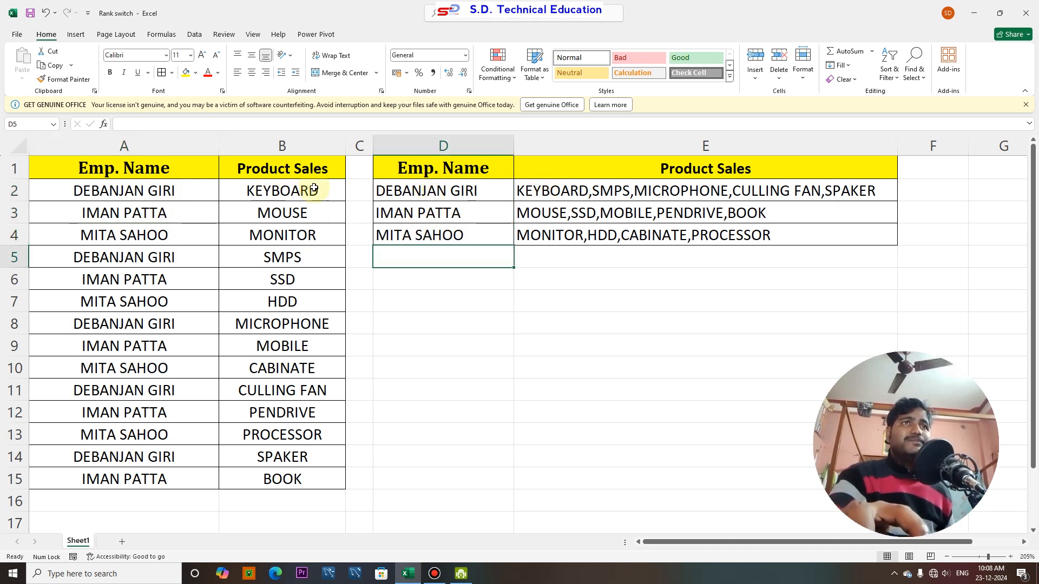
pyautogui.click(523, 193)
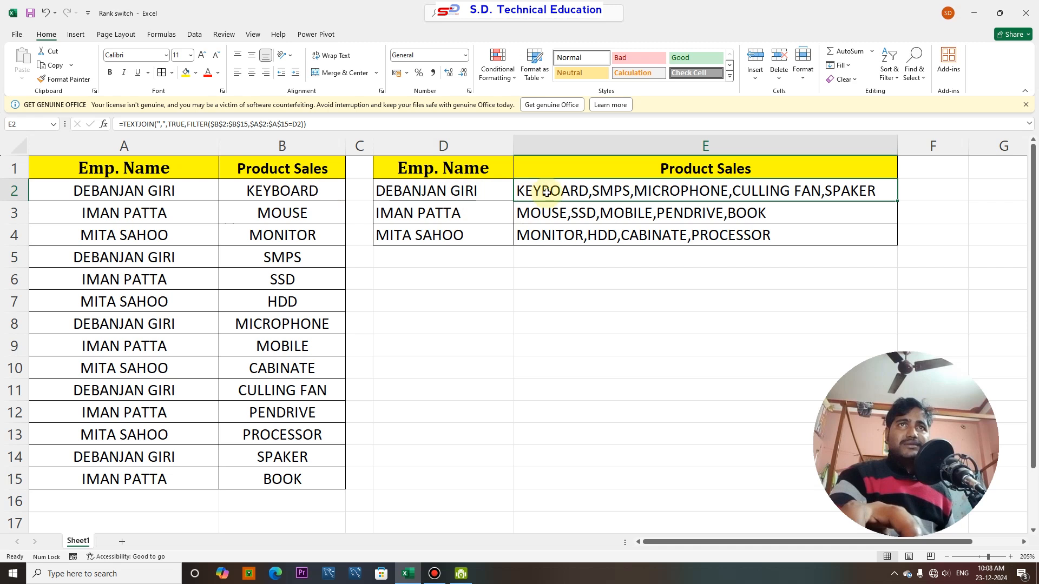
pyautogui.click(131, 192)
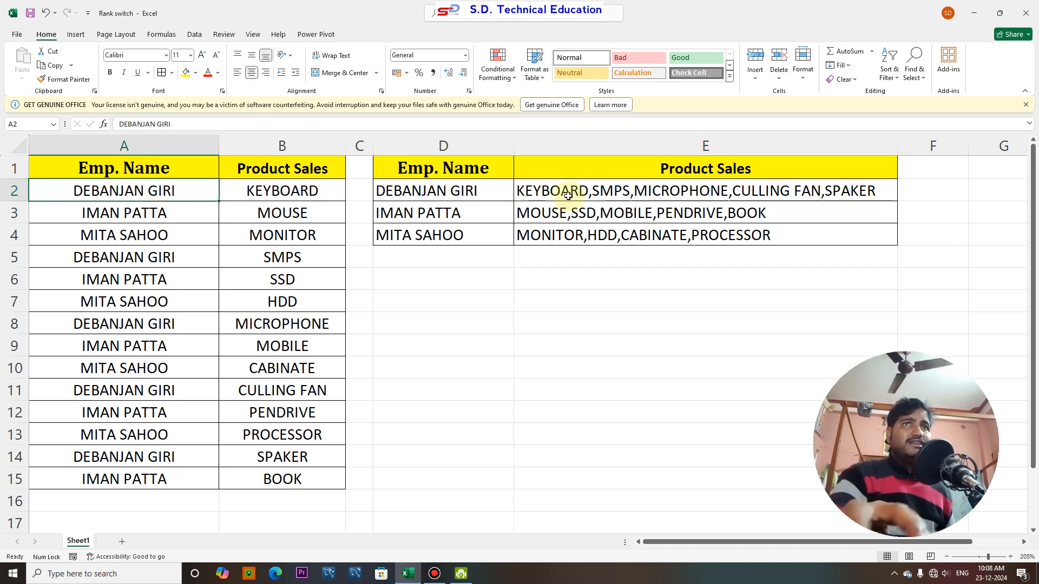
pyautogui.click(128, 259)
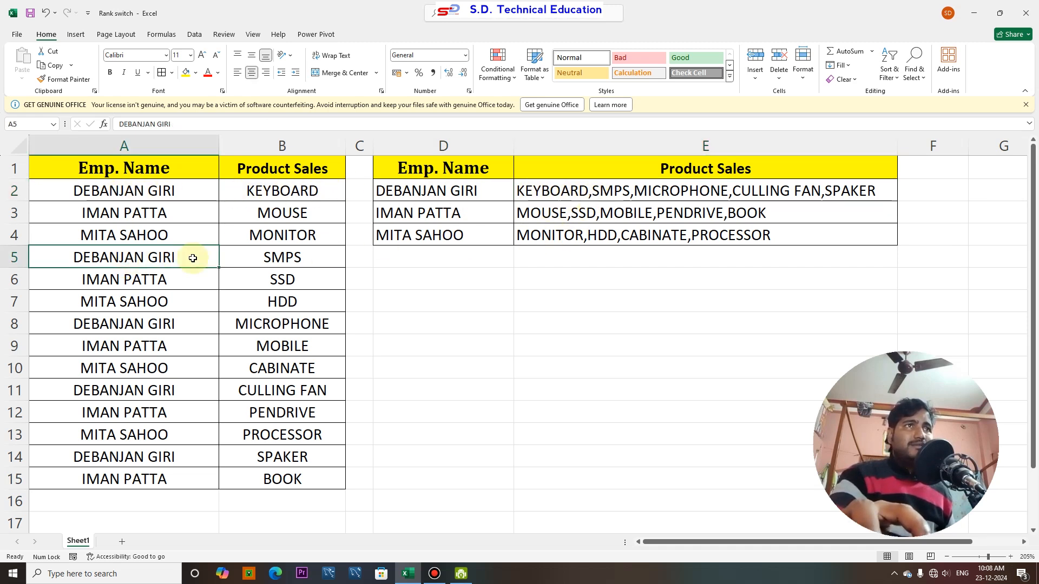
pyautogui.click(270, 259)
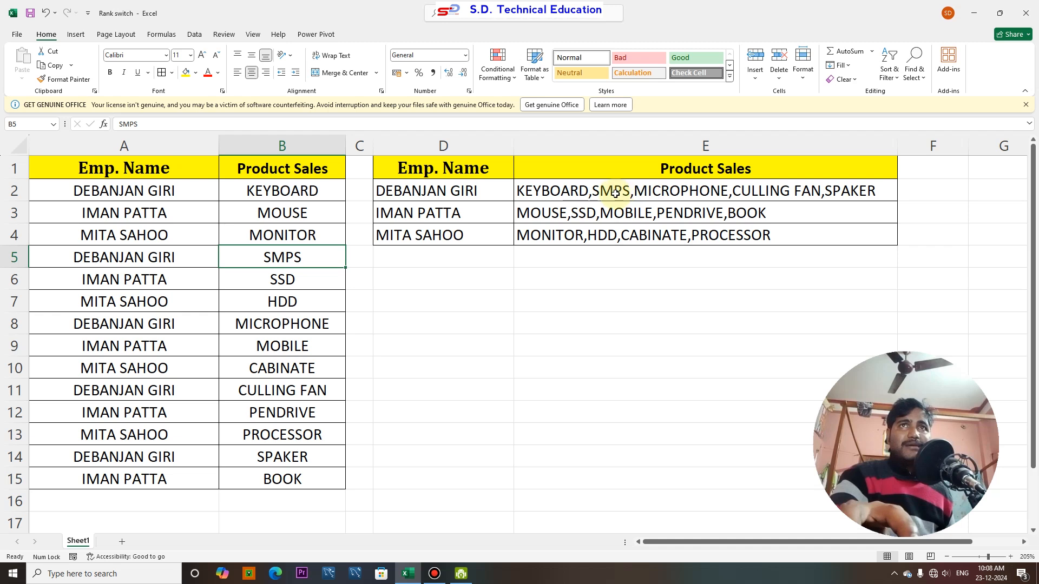
pyautogui.click(124, 325)
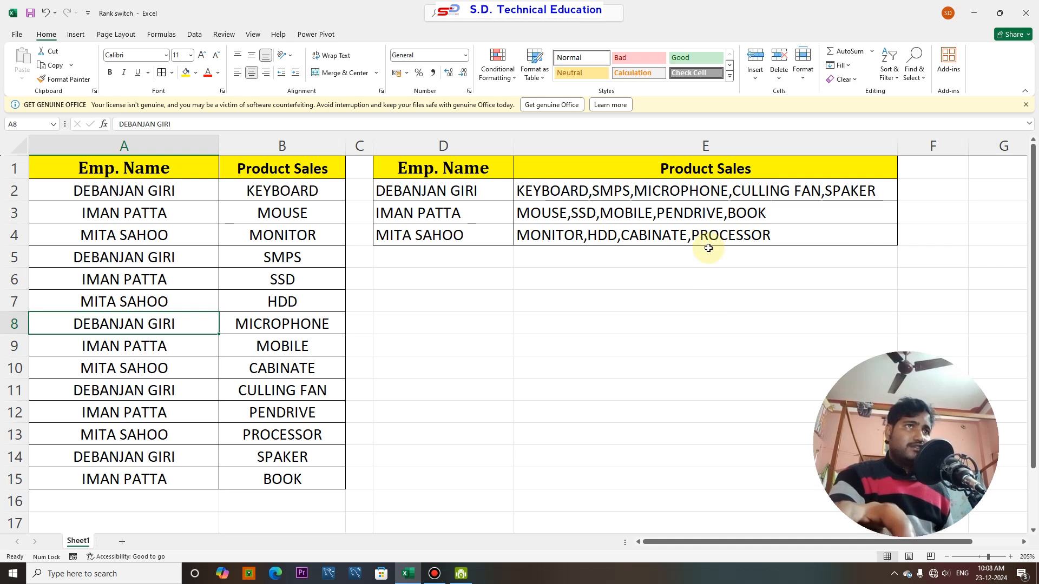
pyautogui.moveTo(153, 168); pyautogui.dragTo(283, 481)
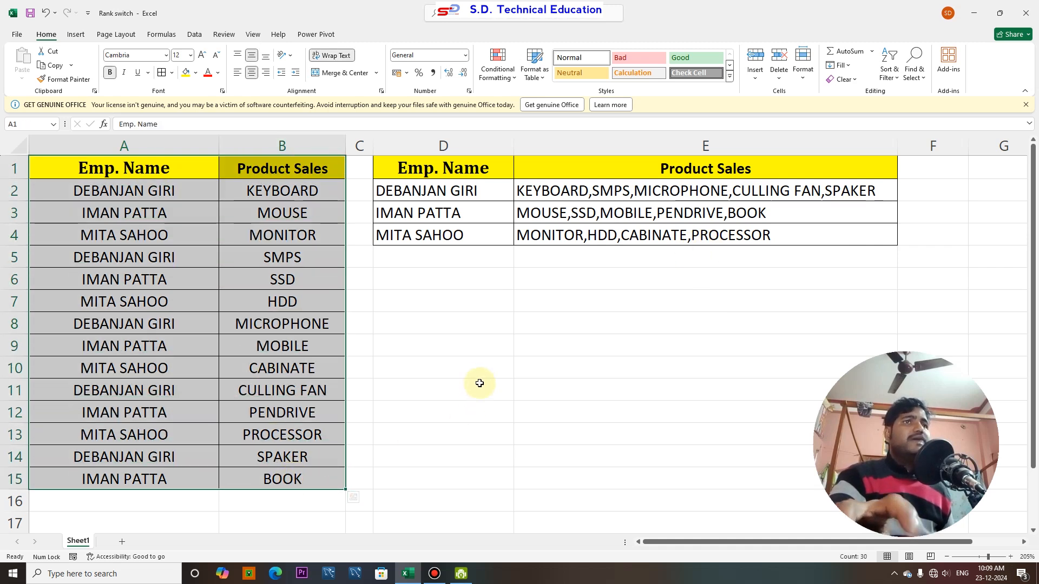
pyautogui.click(446, 260)
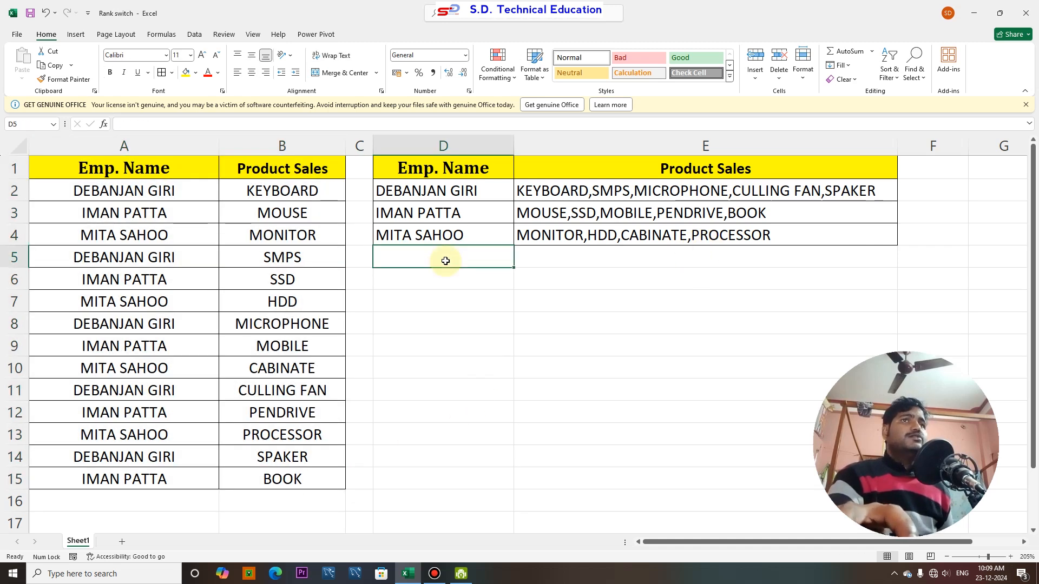
pyautogui.moveTo(138, 192); pyautogui.dragTo(151, 233)
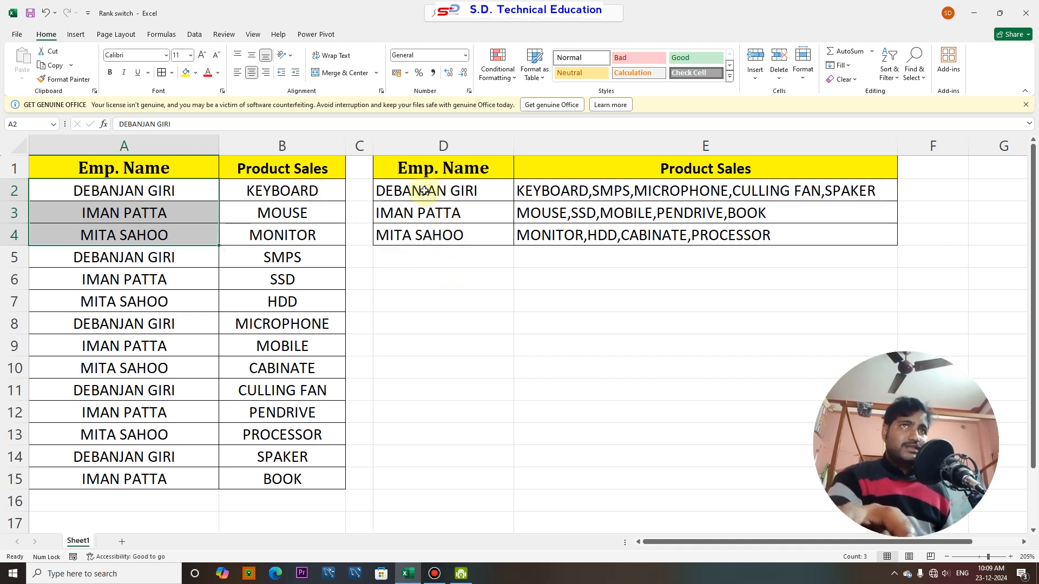
pyautogui.click(440, 255)
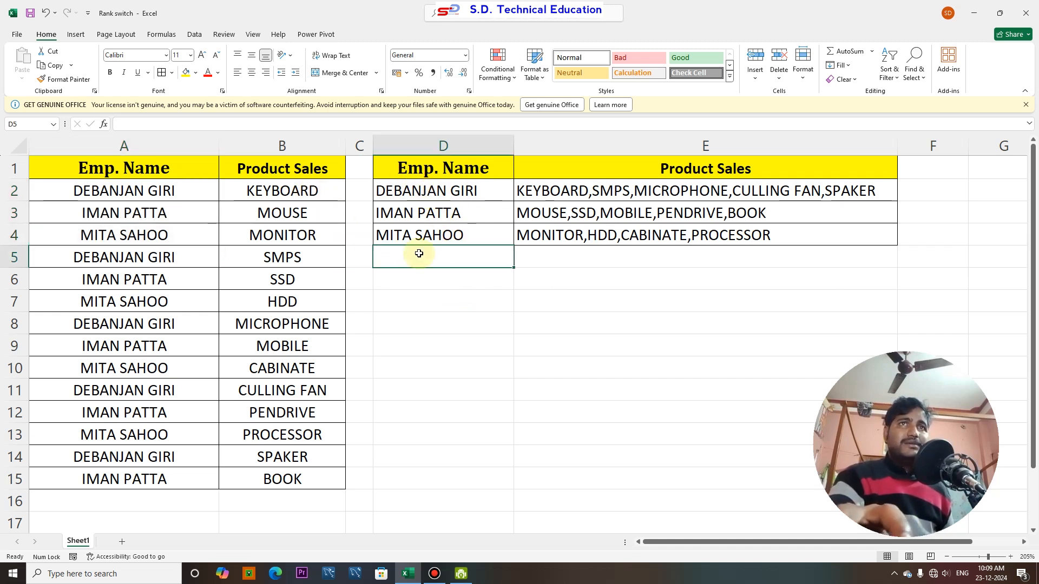
pyautogui.click(563, 193)
pyautogui.click(428, 214)
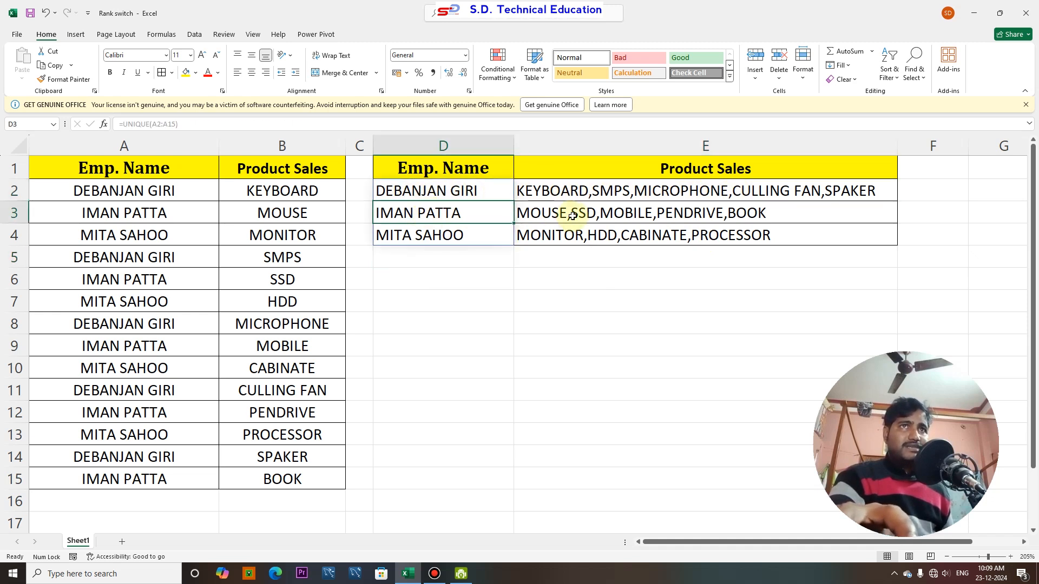
# Step: Clear the employee names and joined product lists from D2:E4, leaving the headers in place
pyautogui.moveTo(438, 191); pyautogui.dragTo(573, 232)
pyautogui.press('Delete')
pyautogui.click(464, 263)
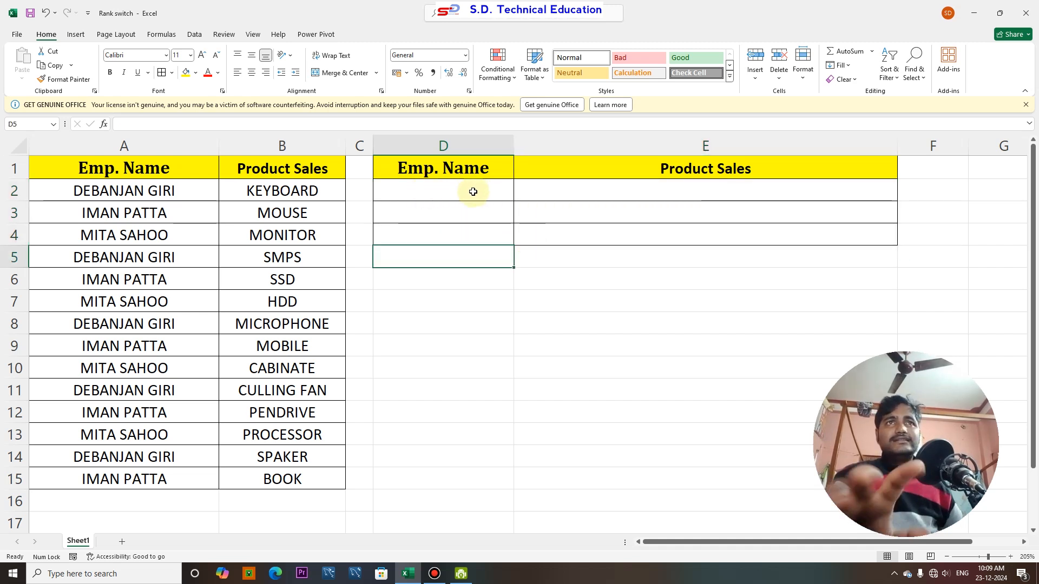
pyautogui.click(424, 190)
pyautogui.moveTo(117, 188); pyautogui.dragTo(139, 479)
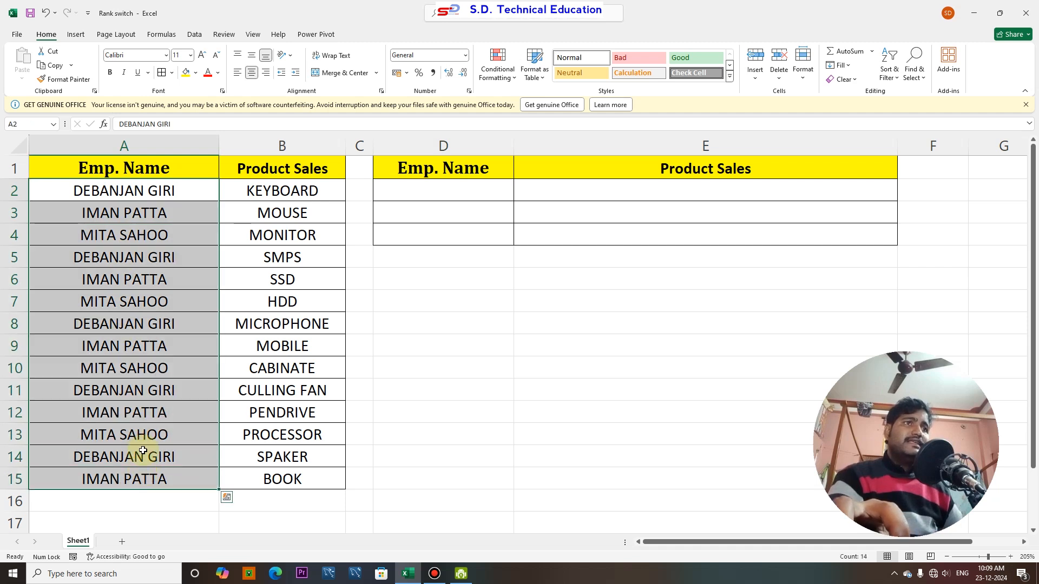
pyautogui.click(450, 188)
pyautogui.click(174, 193)
pyautogui.click(161, 253)
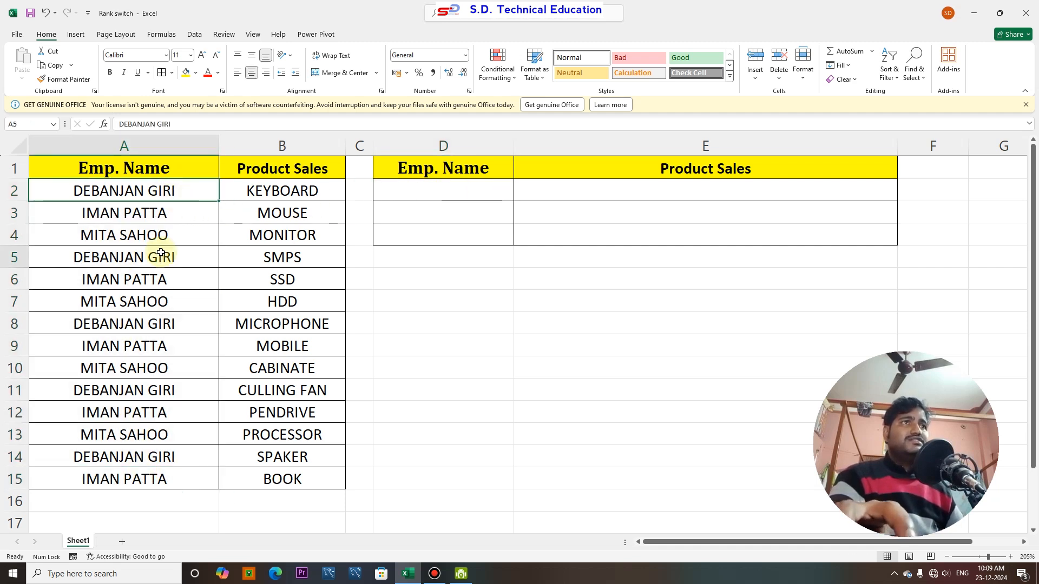
# Step: List each employee name once from D2 downward with the formula =UNIQUE(A2:A15)
pyautogui.click(462, 190)
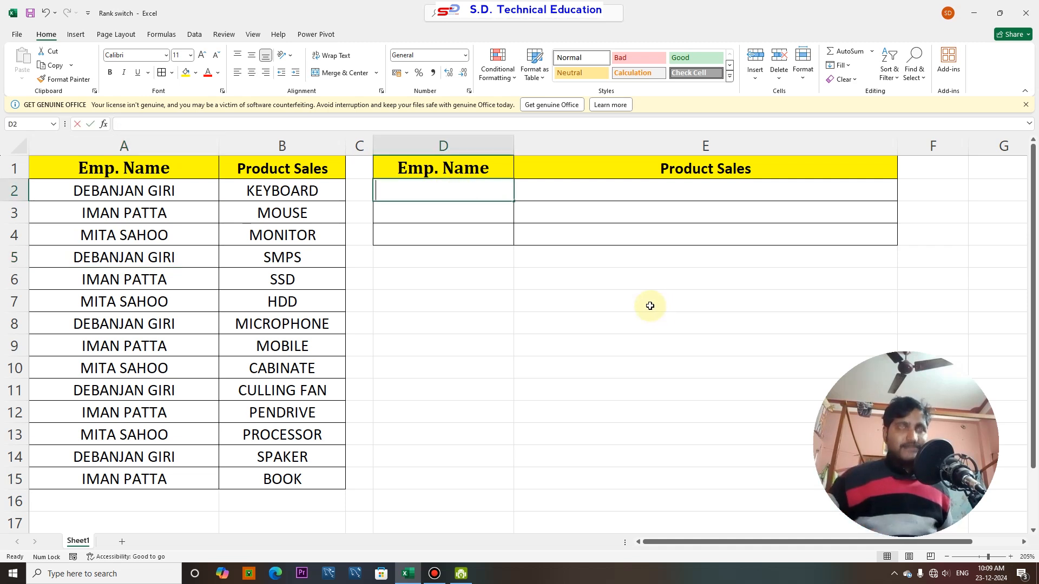
pyautogui.write('=unu')
pyautogui.press('BackSpace')
pyautogui.write('iq')
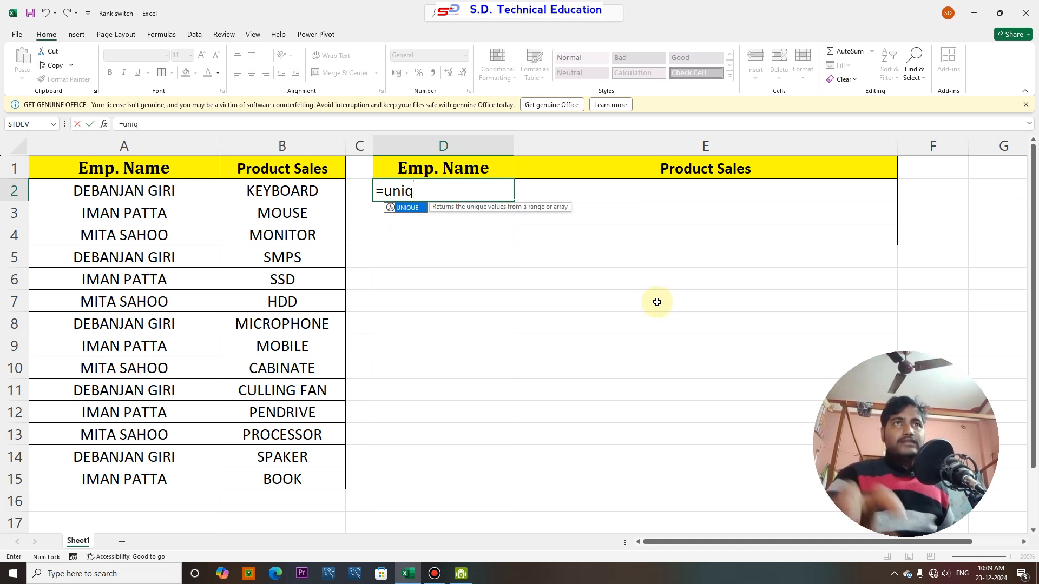
pyautogui.doubleClick(413, 209)
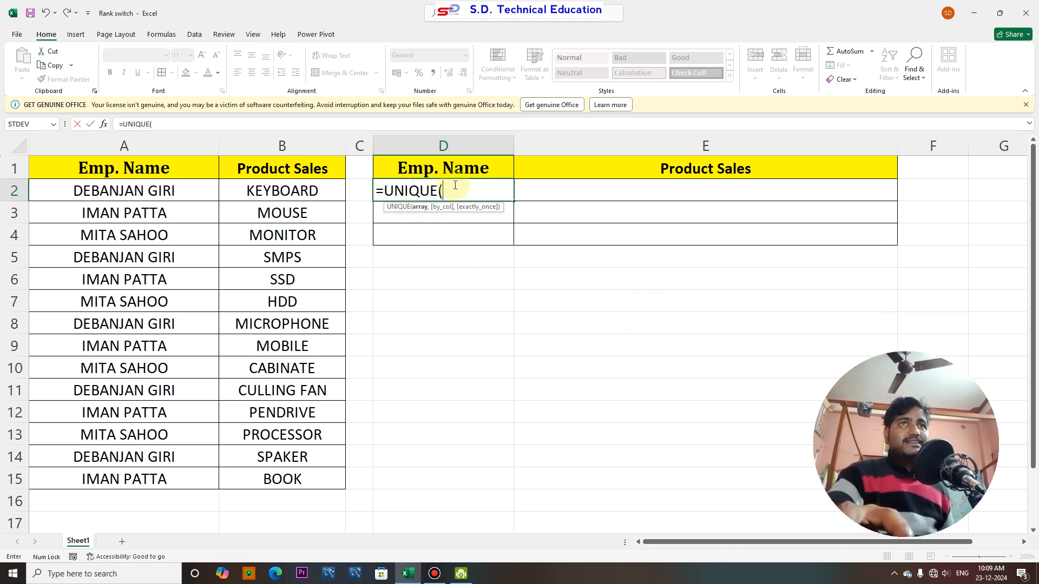
pyautogui.moveTo(125, 191); pyautogui.dragTo(143, 474)
pyautogui.write(')')
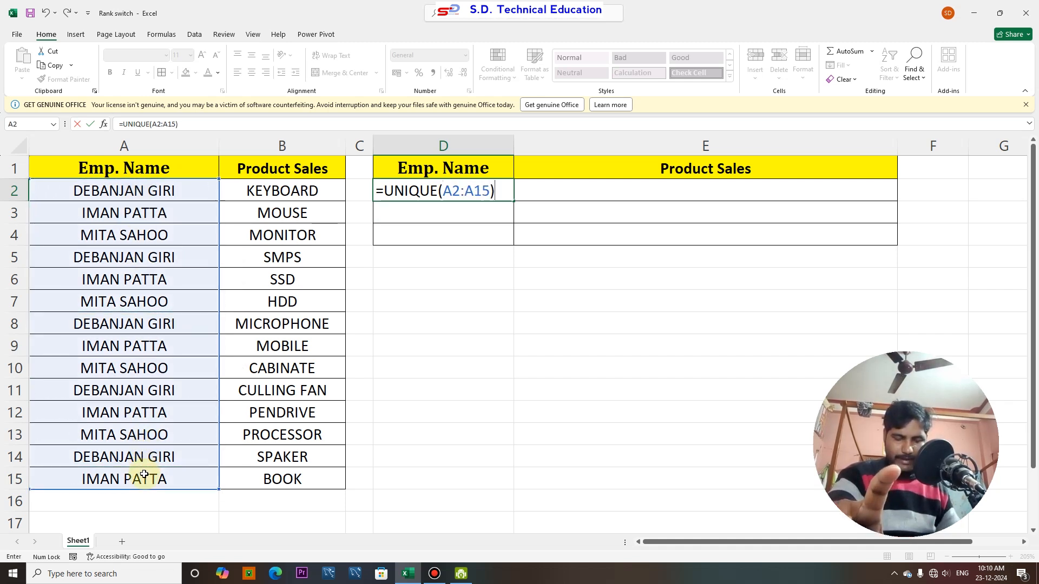
pyautogui.press('Return')
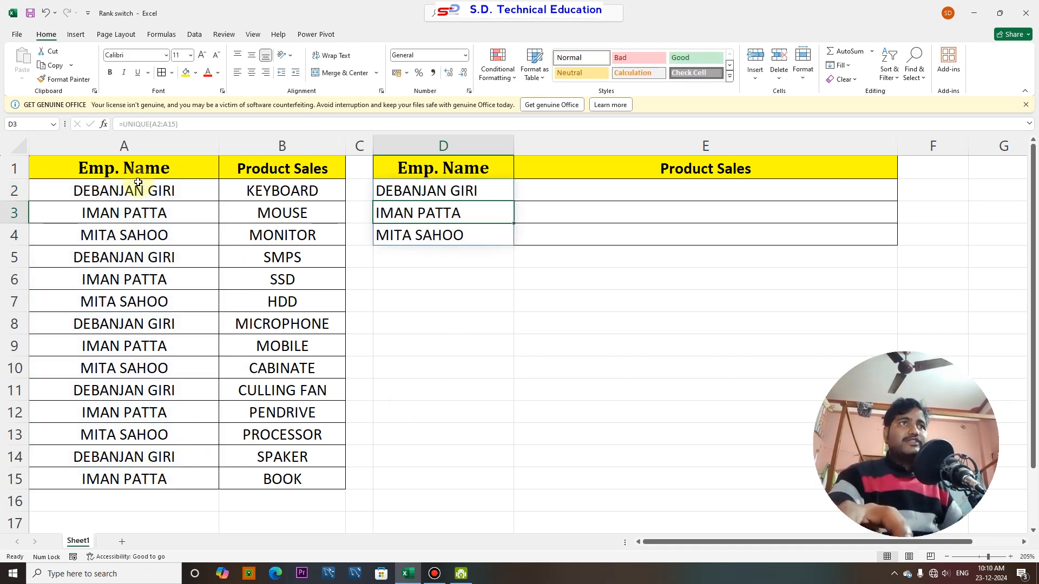
# Step: Compare the source names in A2:A15 with the unique employee list in D2:D4
pyautogui.moveTo(138, 182); pyautogui.dragTo(148, 476)
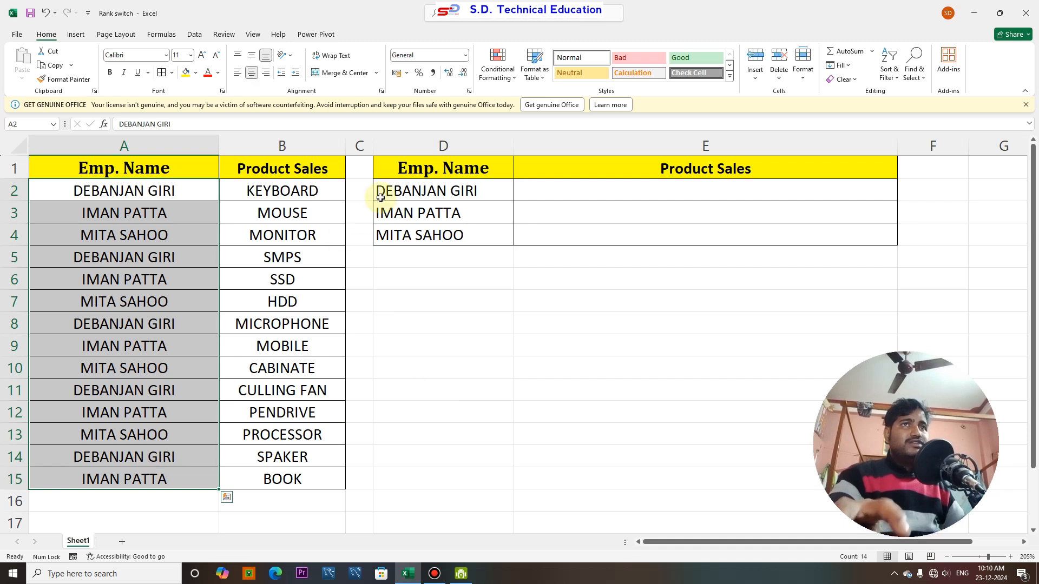
pyautogui.click(429, 198)
pyautogui.moveTo(429, 198); pyautogui.dragTo(429, 233)
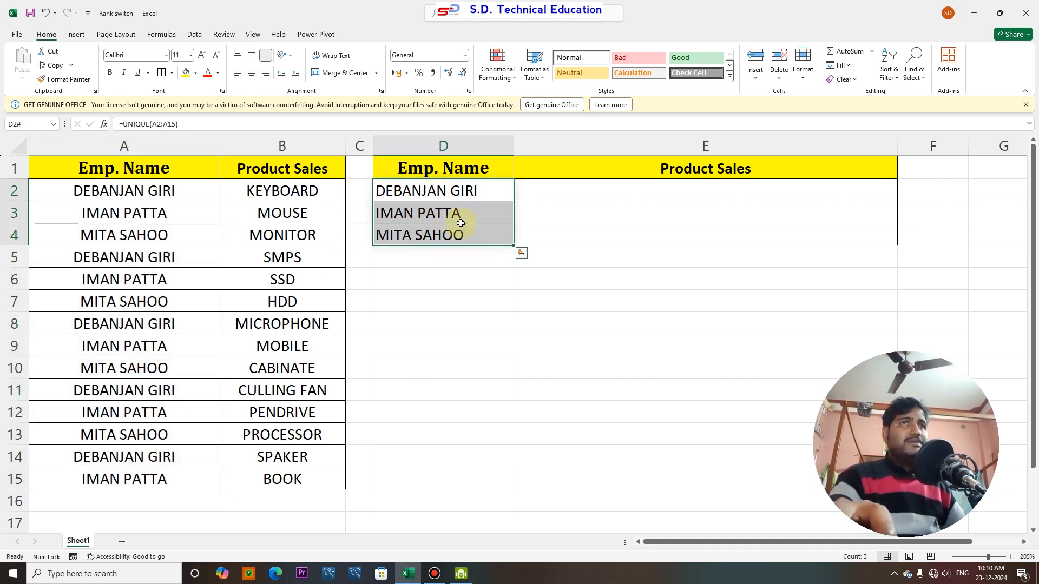
# Step: Examine the first employee's rows and products in the source table against the summary row to fill in E2
pyautogui.click(456, 191)
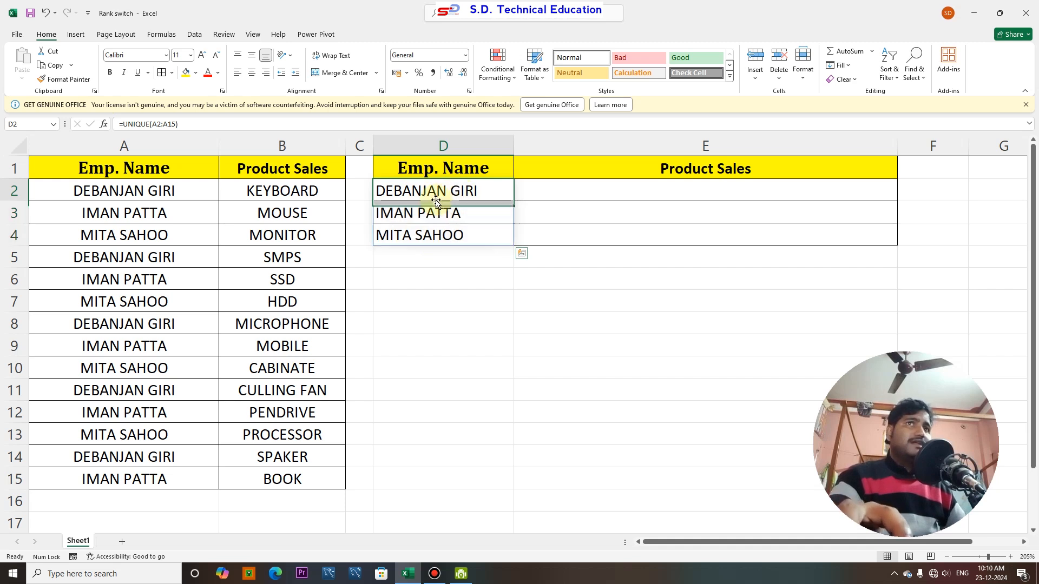
pyautogui.click(563, 197)
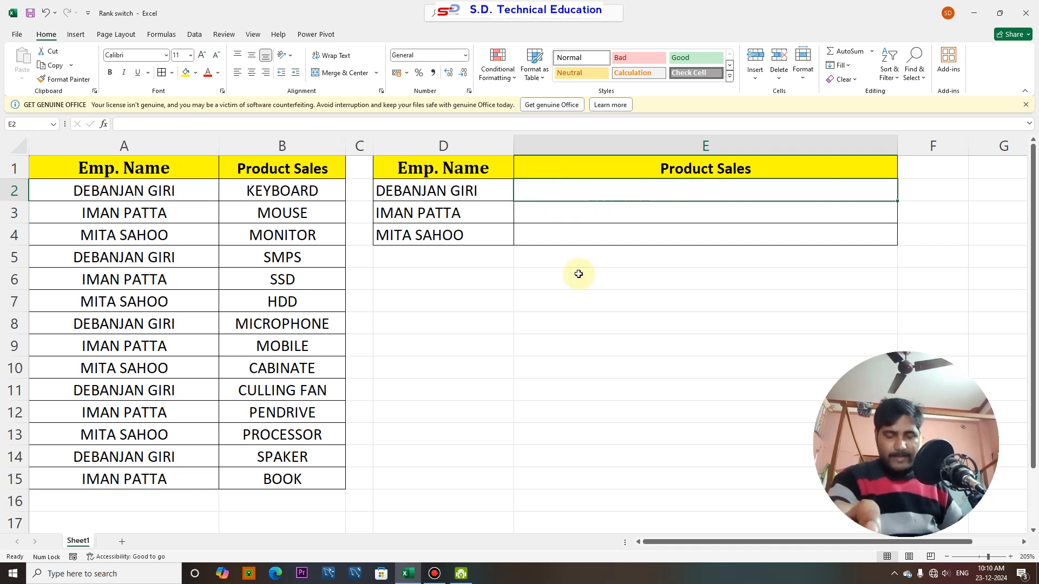
pyautogui.click(279, 191)
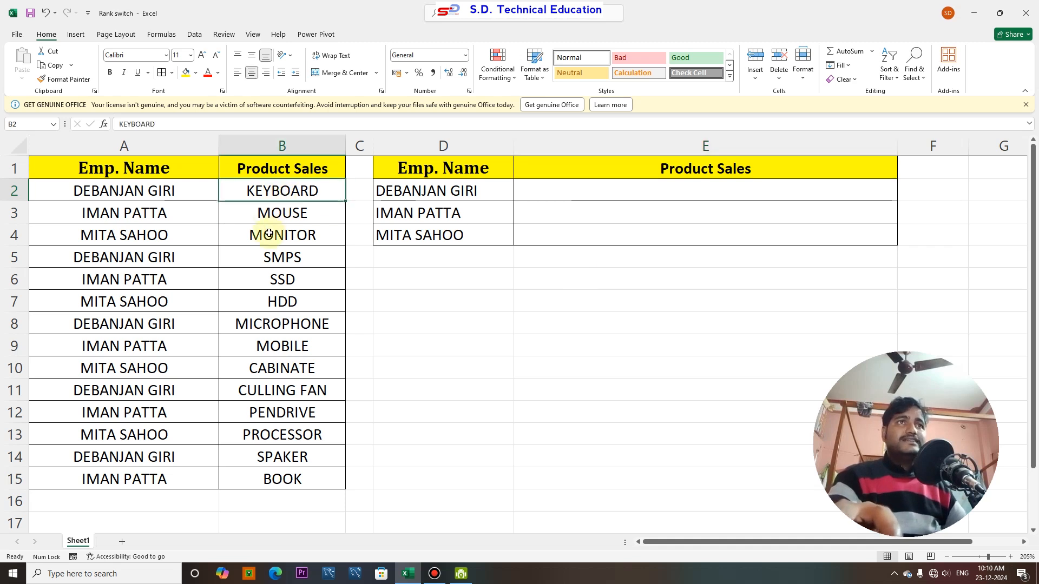
pyautogui.click(151, 195)
pyautogui.click(275, 193)
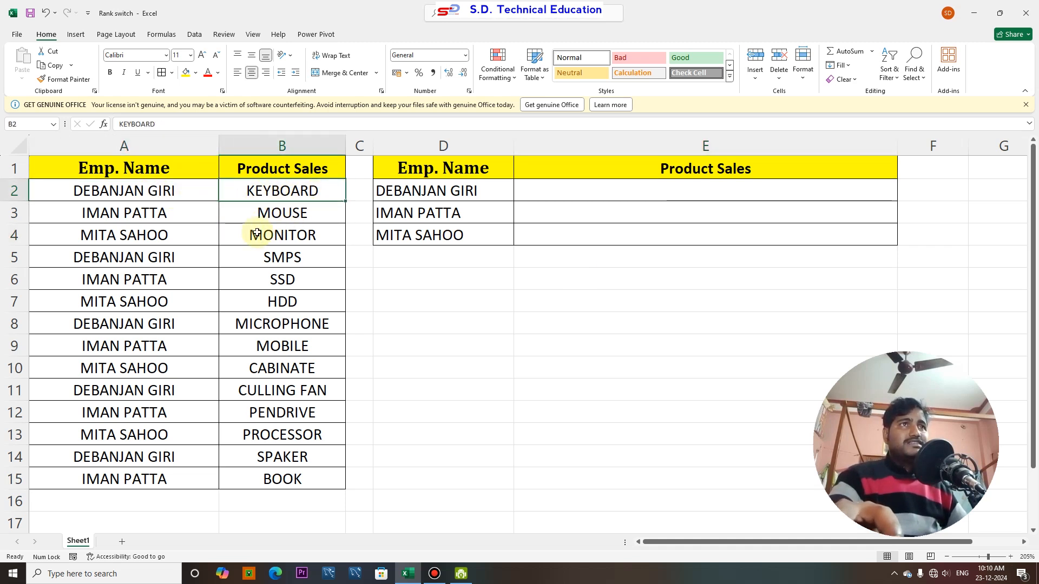
pyautogui.click(279, 260)
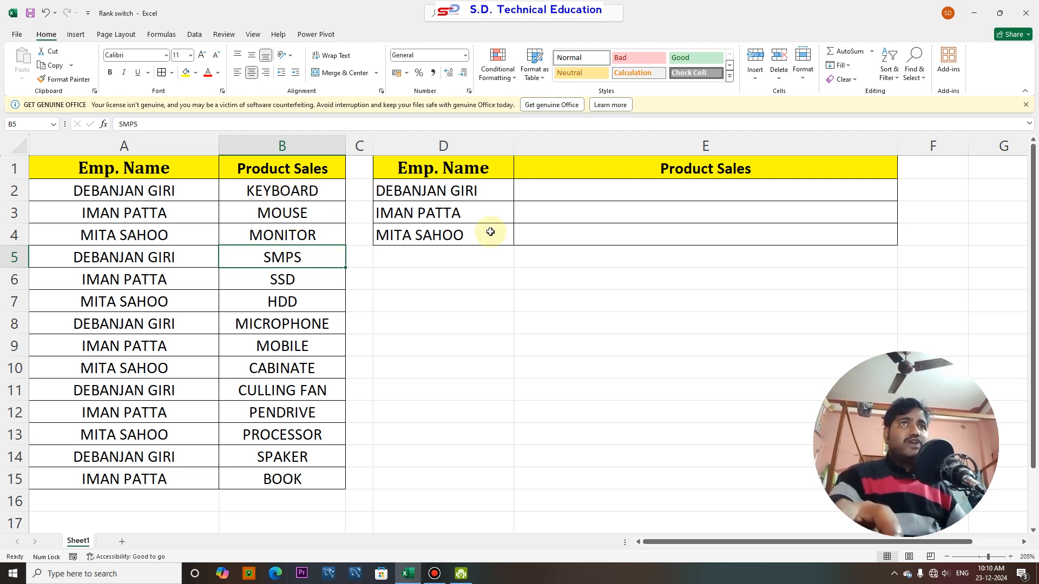
# Step: Start a TEXTJOIN formula in E2 with "," as the delimiter and TRUE to ignore empty cells
pyautogui.click(546, 190)
pyautogui.write('=')
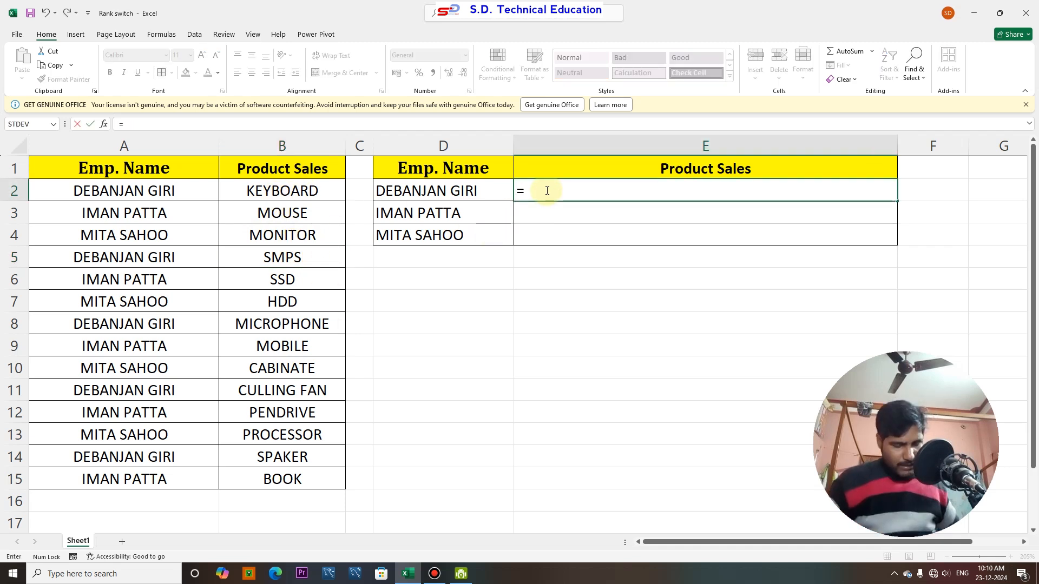
pyautogui.write('textj')
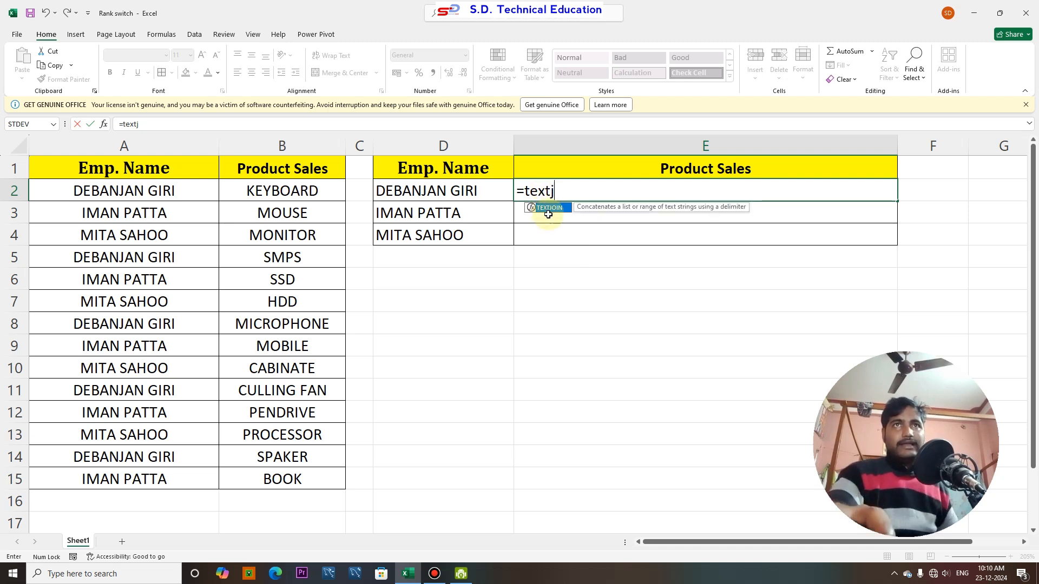
pyautogui.doubleClick(551, 207)
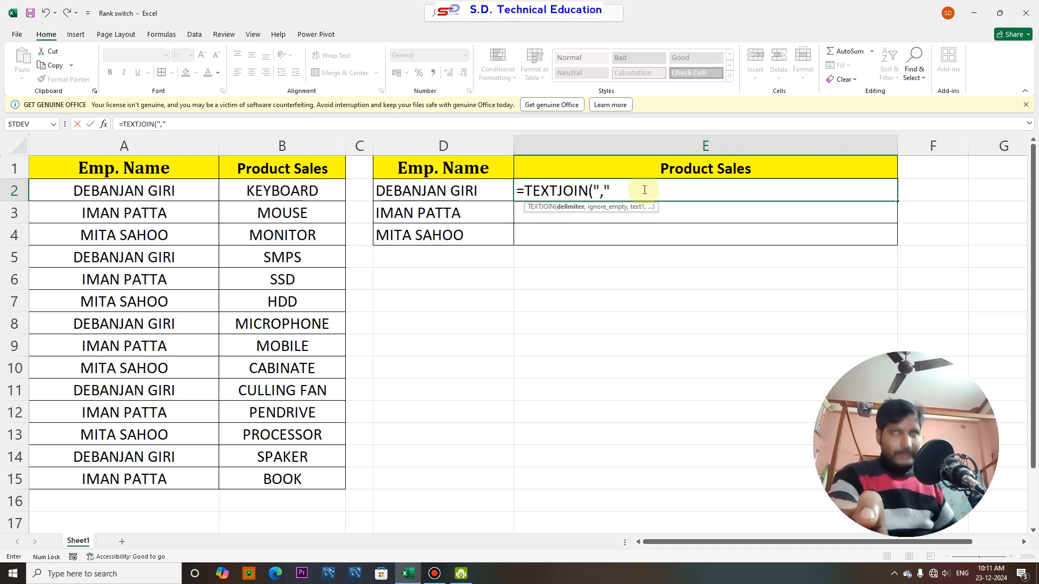
pyautogui.write(',')
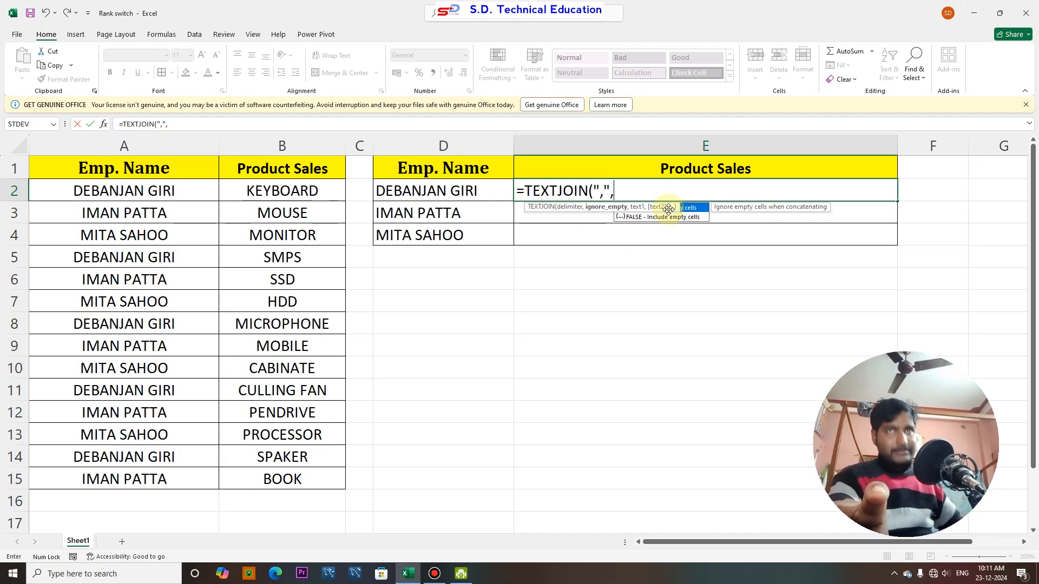
pyautogui.doubleClick(691, 207)
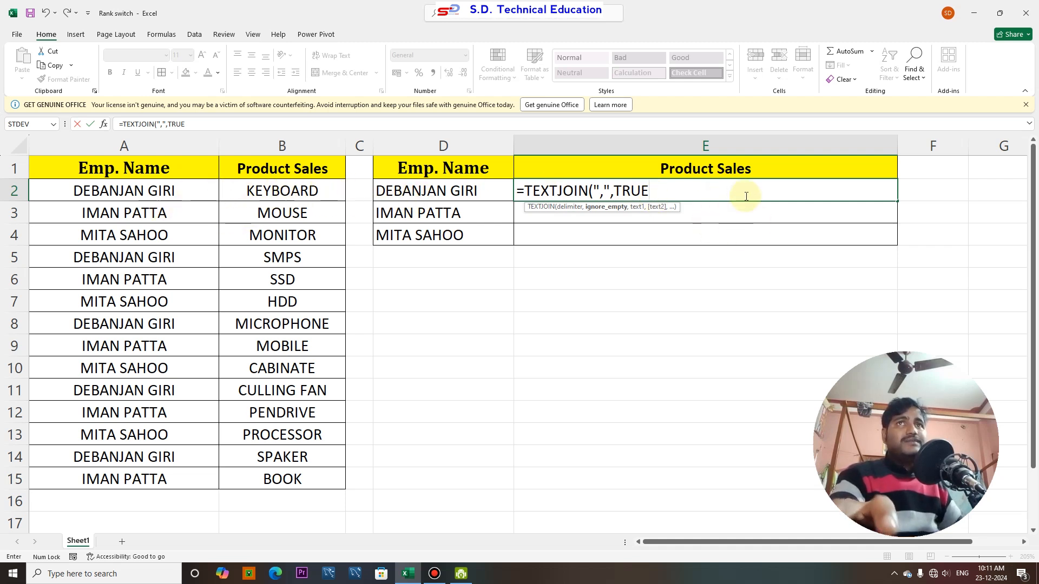
pyautogui.write(',')
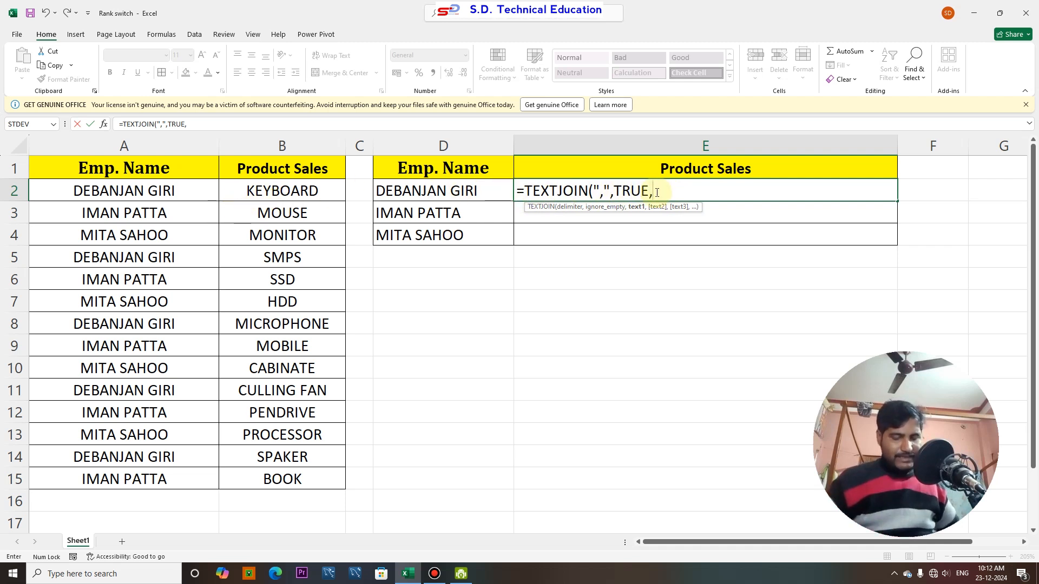
# Step: Nest a FILTER function as the text argument of TEXTJOIN, with the absolute range $B$2:$B$15 as its array
pyautogui.write('filter')
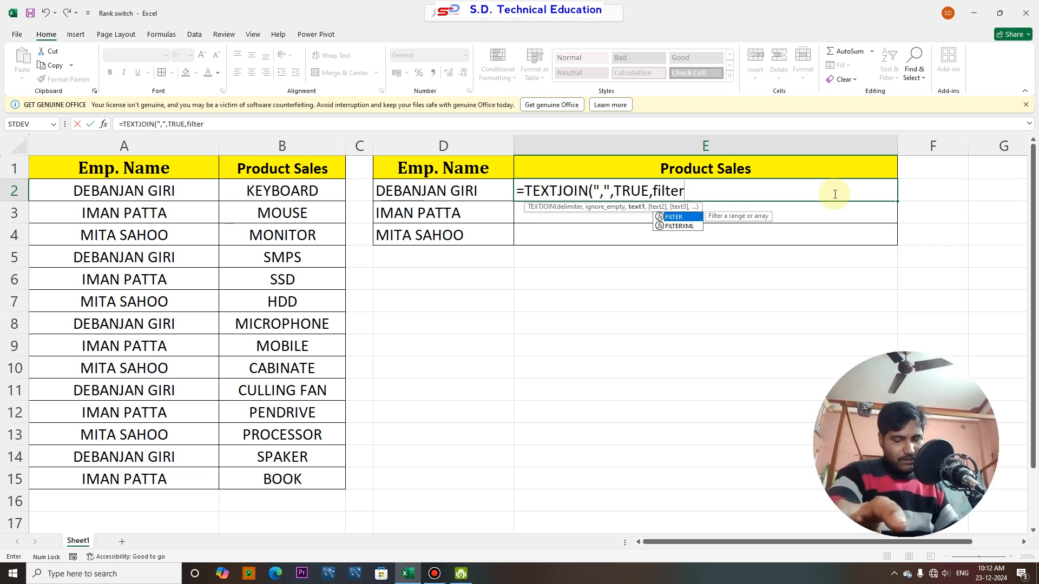
pyautogui.write('(')
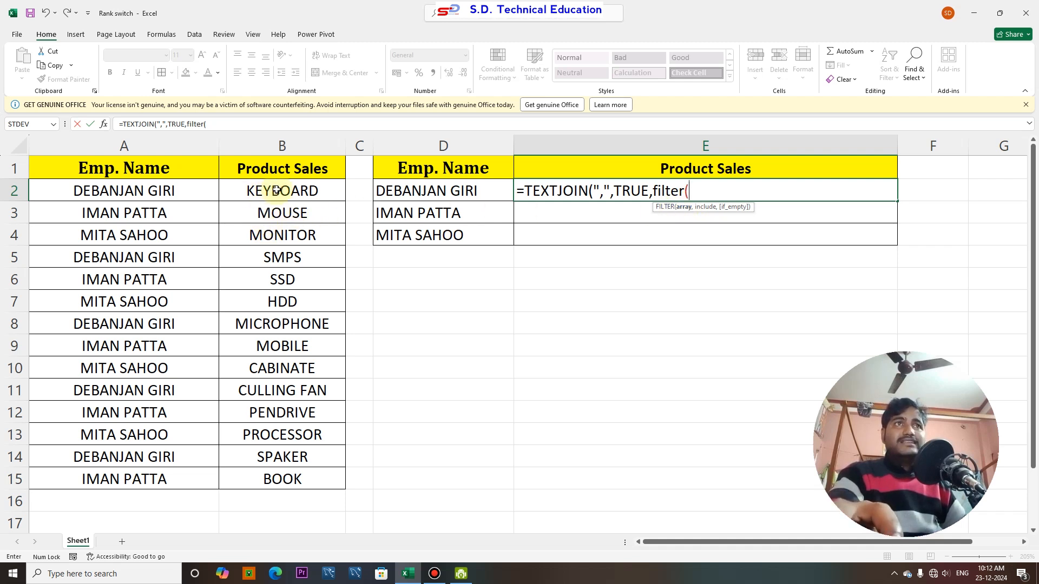
pyautogui.moveTo(277, 188); pyautogui.dragTo(291, 443)
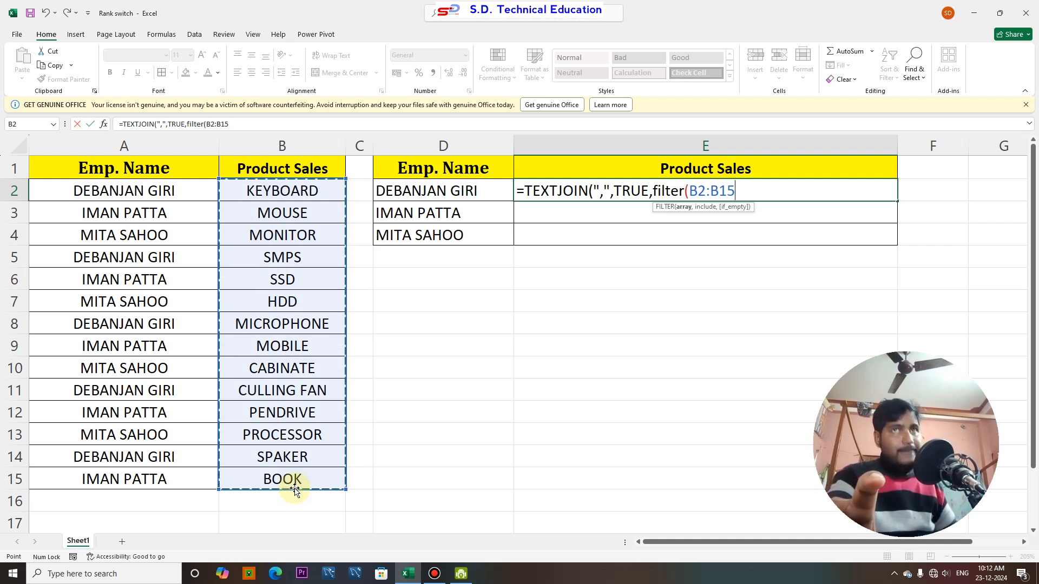
pyautogui.press('F4')
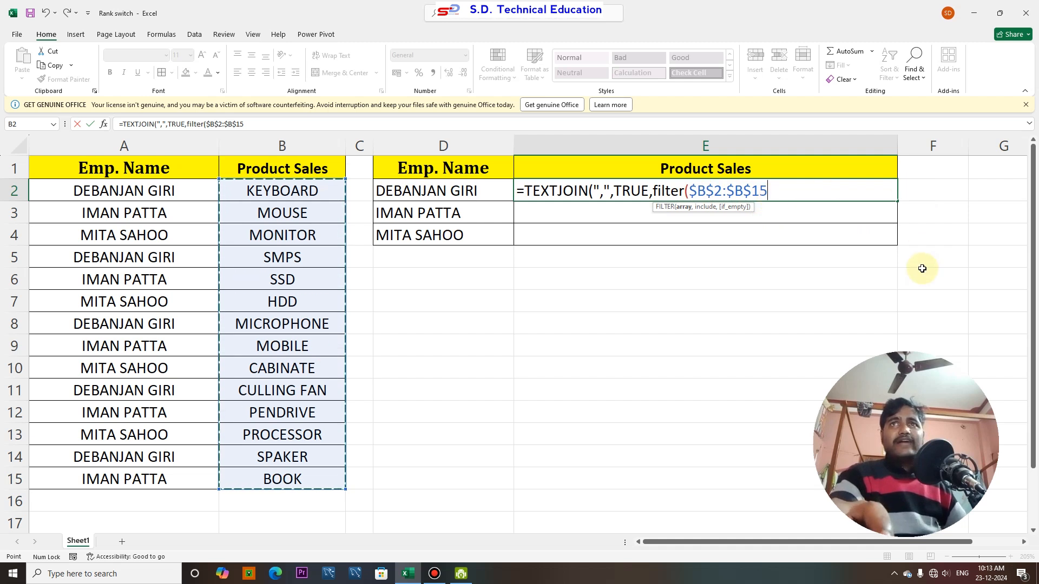
pyautogui.write(',')
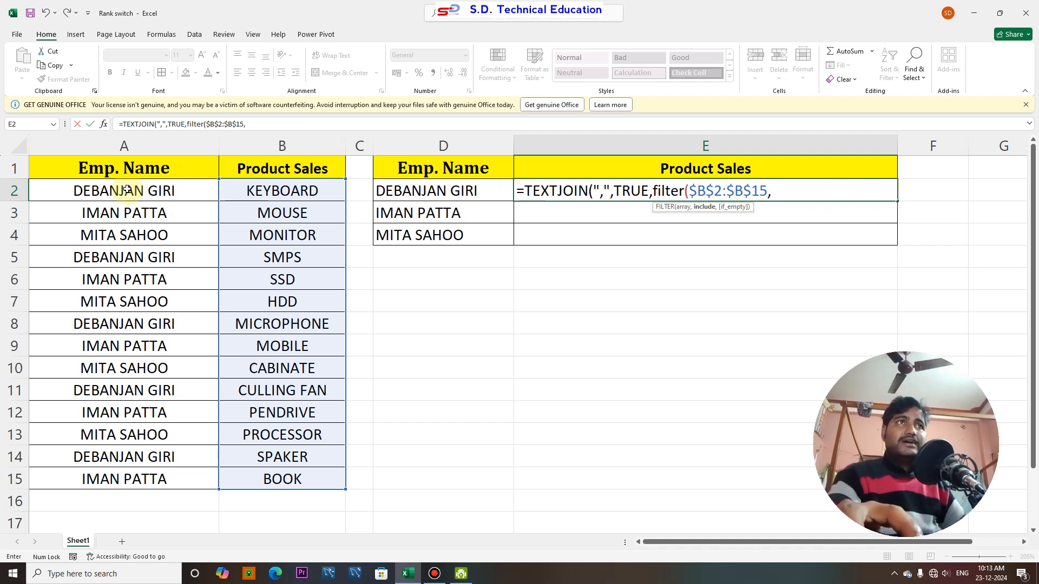
# Step: Add the FILTER condition $A$2:$A$15=D2 and close both functions of the E2 formula
pyautogui.moveTo(126, 189); pyautogui.dragTo(140, 478)
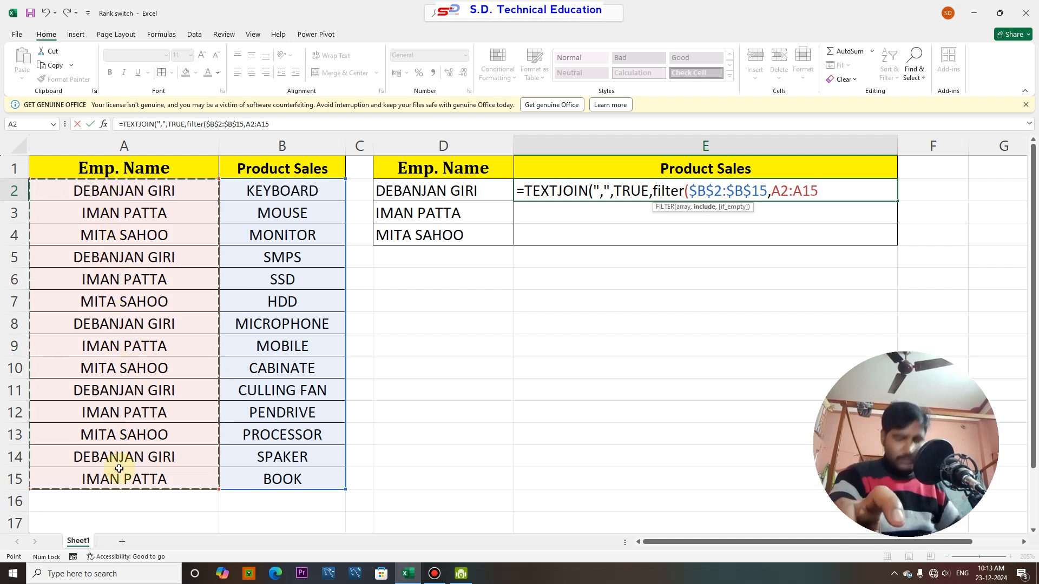
pyautogui.press('F4')
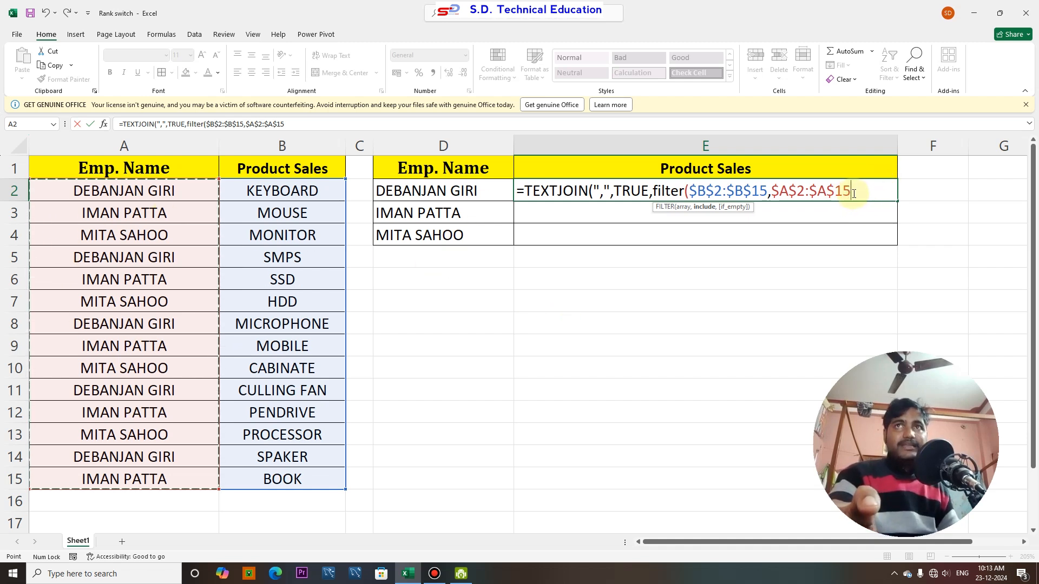
pyautogui.write('=')
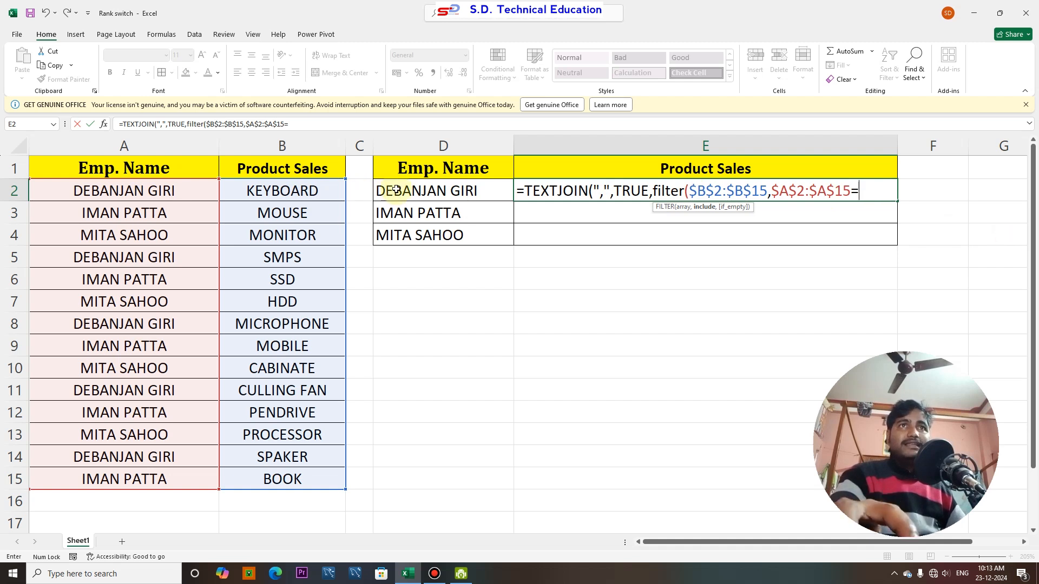
pyautogui.click(436, 191)
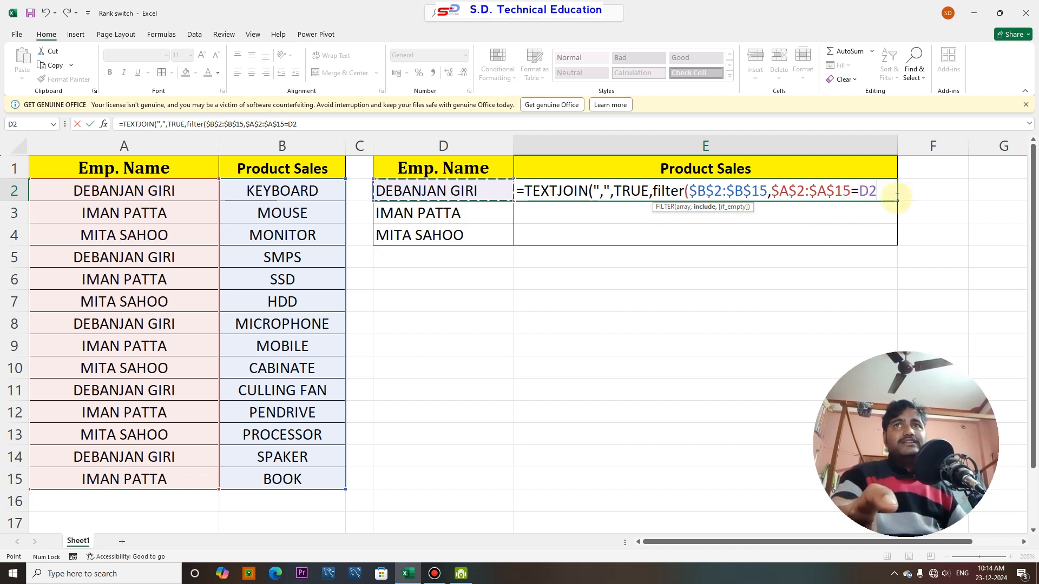
pyautogui.write(')')
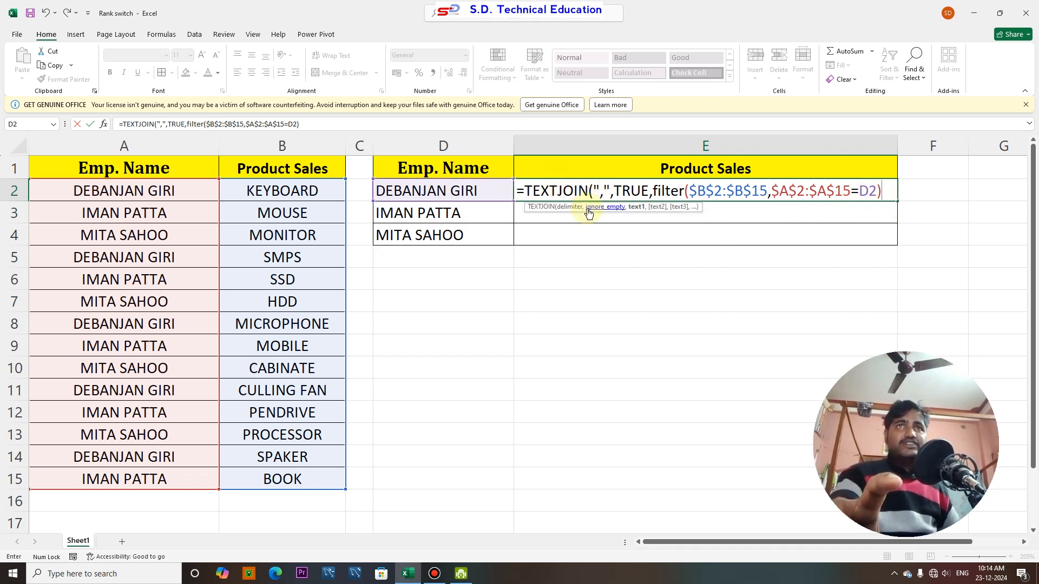
pyautogui.write(')')
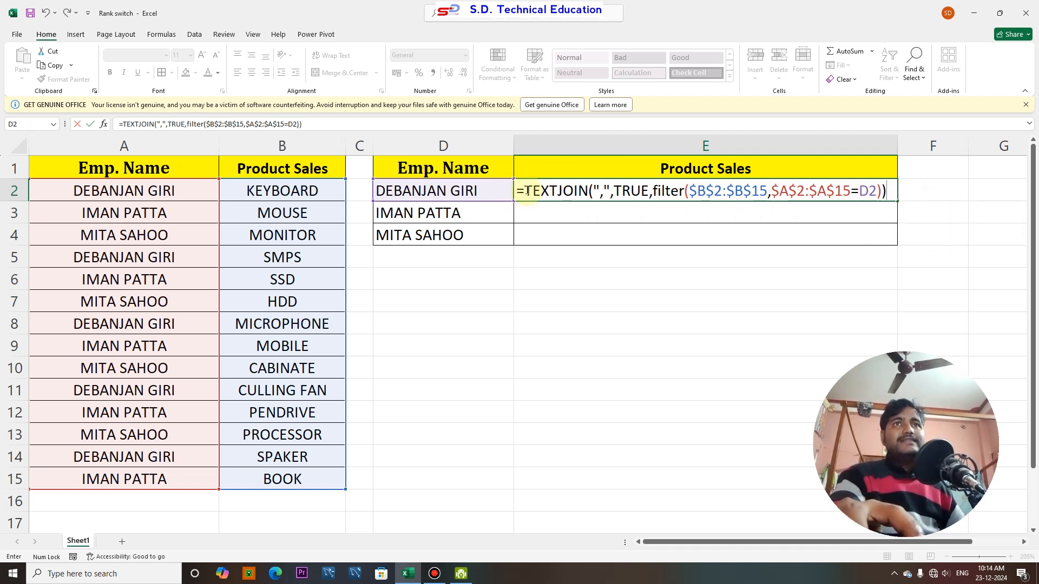
# Step: Review the TEXTJOIN and FILTER parts of the E2 formula and commit it
pyautogui.moveTo(526, 190); pyautogui.dragTo(589, 191)
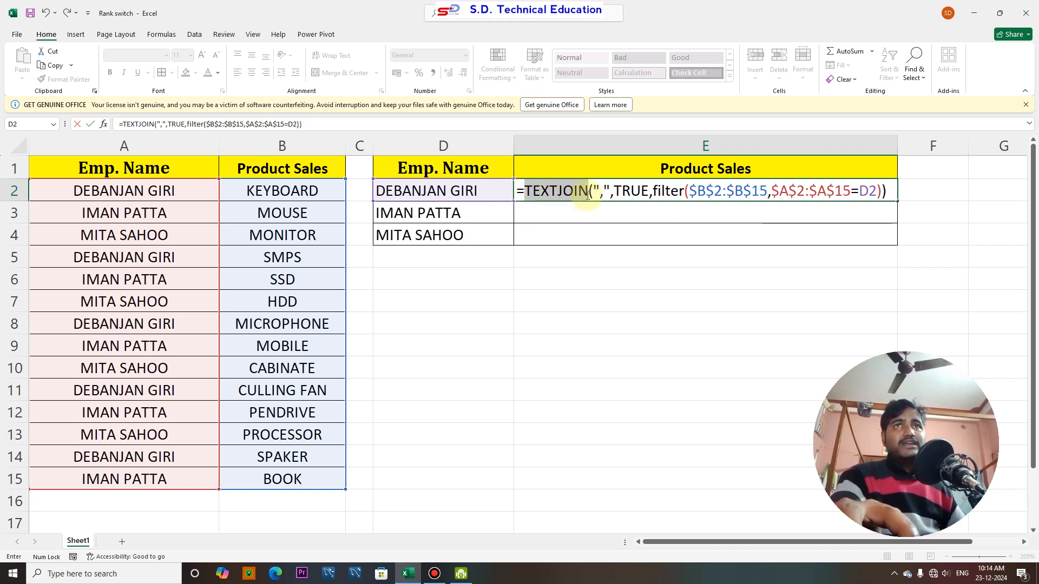
pyautogui.doubleClick(666, 192)
pyautogui.click(671, 190)
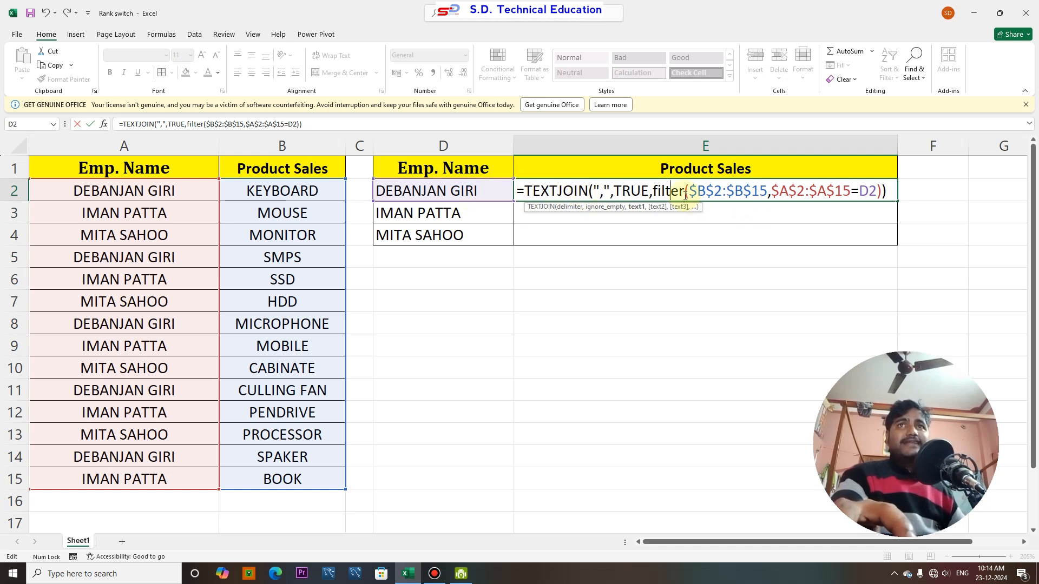
pyautogui.moveTo(653, 192); pyautogui.dragTo(689, 193)
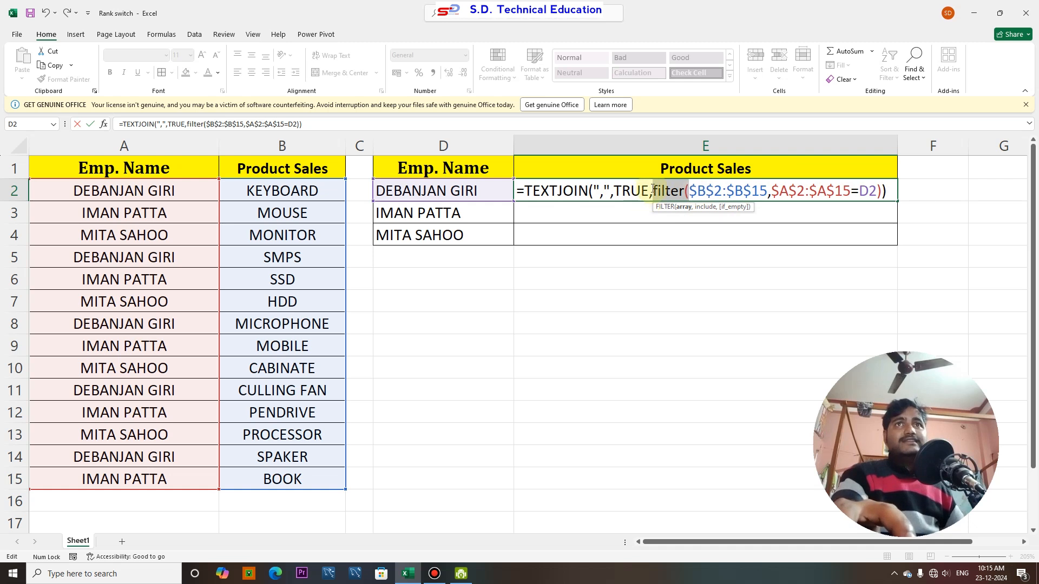
pyautogui.click(892, 193)
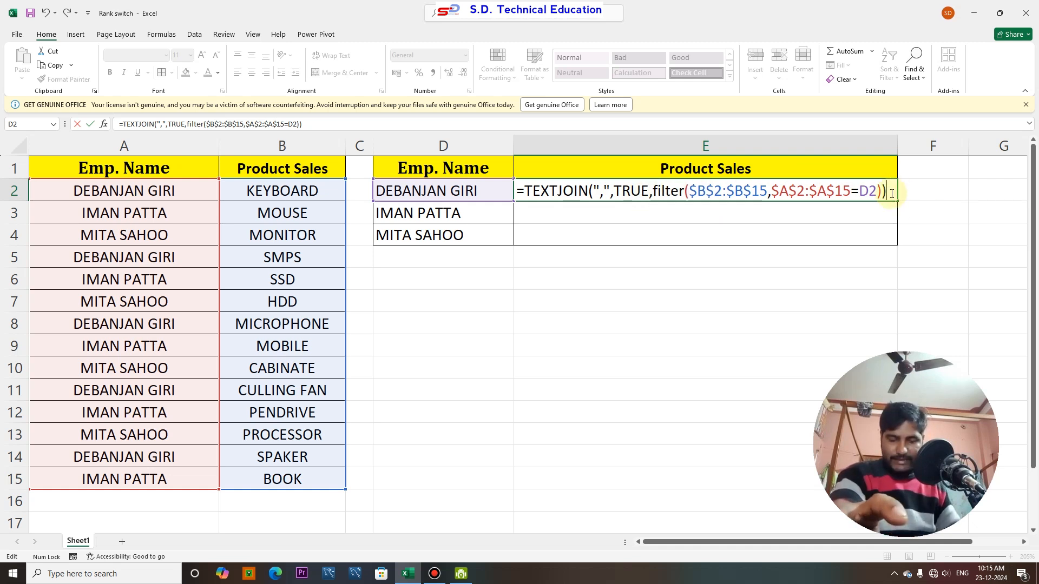
pyautogui.press('Return')
# Step: Fill the joined product formula from E2 down to E4 for the remaining employees
pyautogui.click(483, 198)
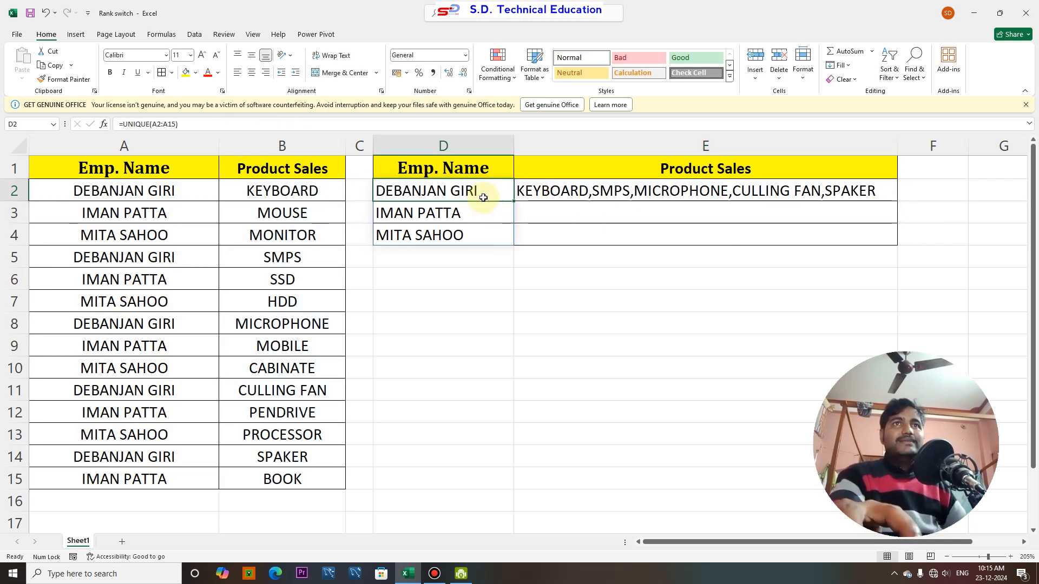
pyautogui.click(683, 193)
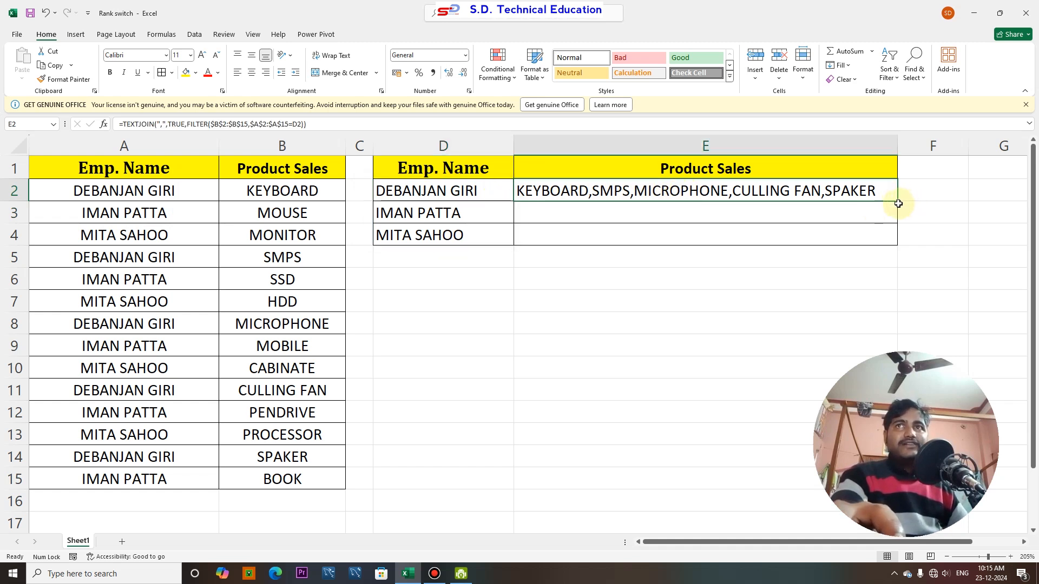
pyautogui.moveTo(898, 203); pyautogui.dragTo(900, 238)
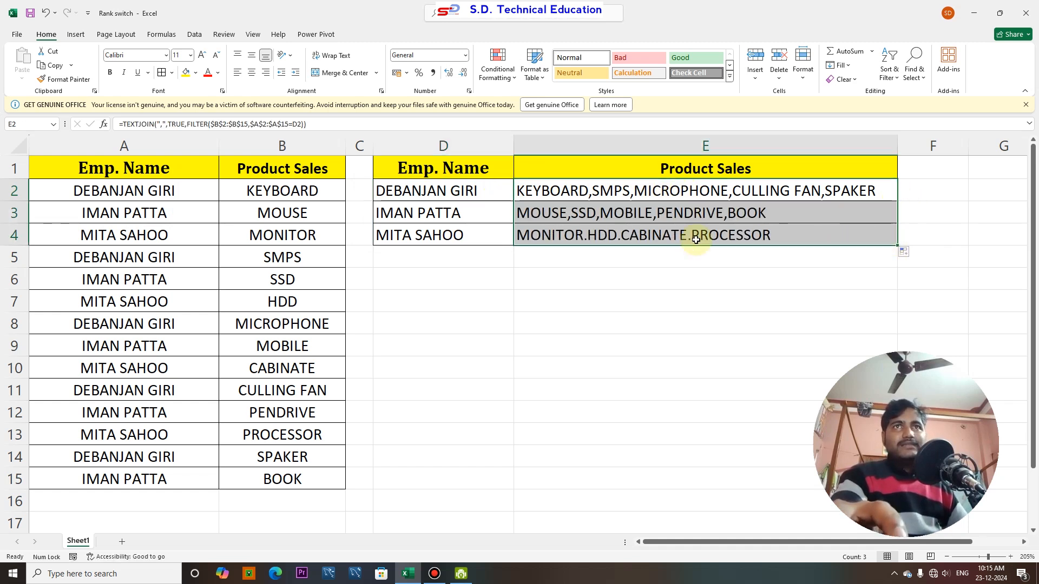
# Step: Compare the joined product list in E4 with that employee's source entries in rows 4 and 7
pyautogui.click(425, 230)
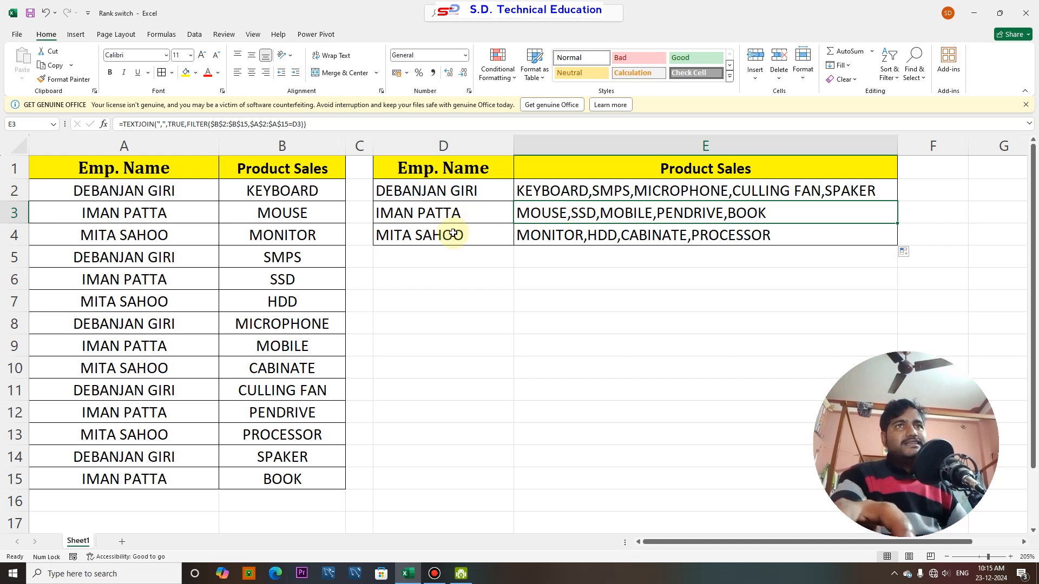
pyautogui.click(593, 238)
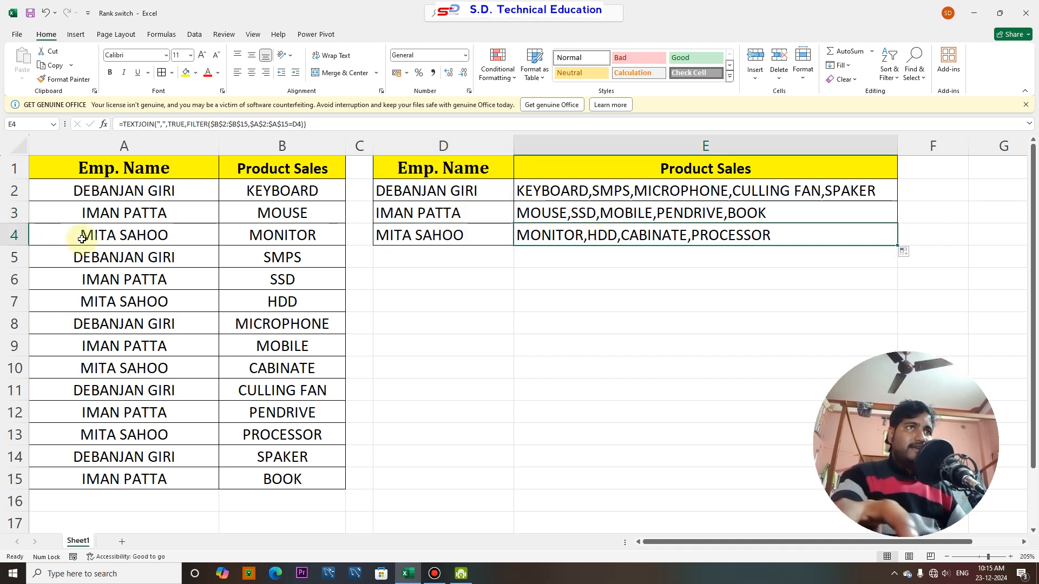
pyautogui.click(138, 235)
pyautogui.click(271, 236)
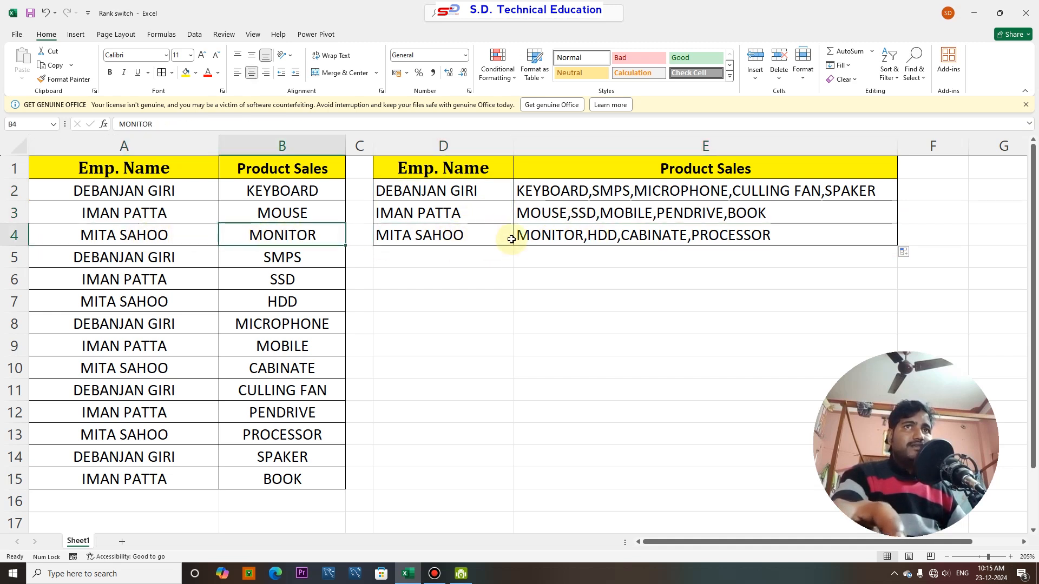
pyautogui.click(119, 301)
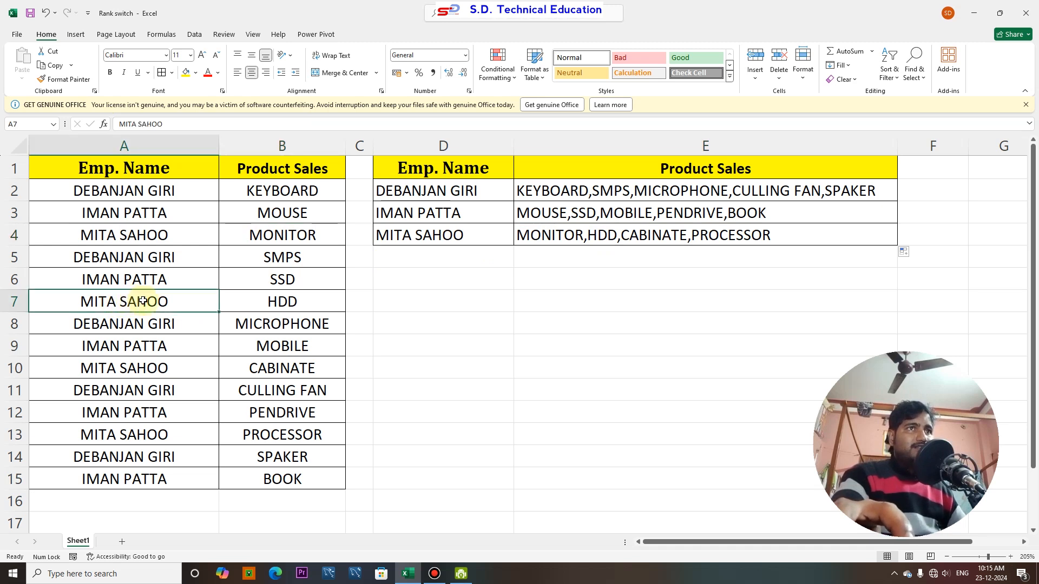
pyautogui.click(278, 301)
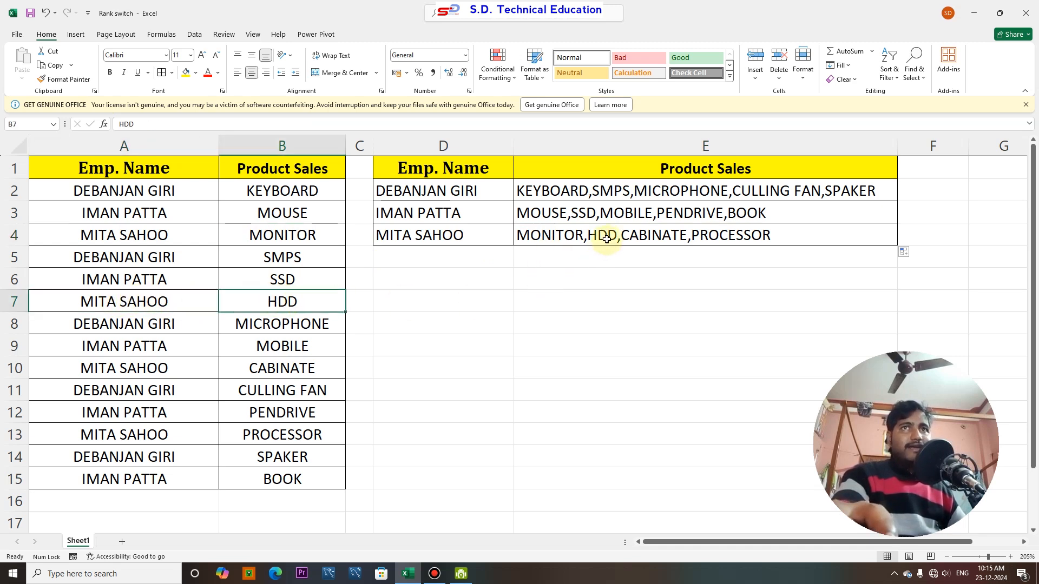